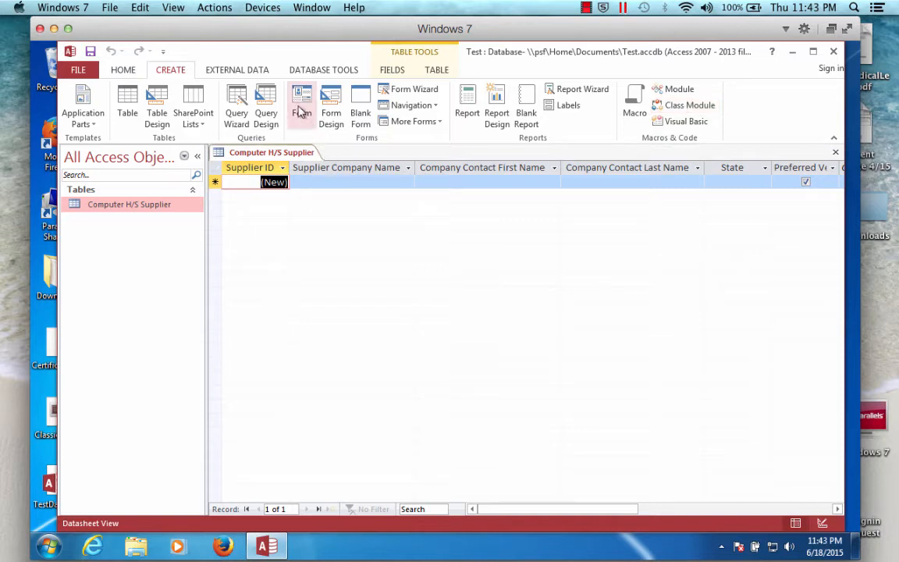
- Start the Form Wizard using the Computer H/S Supplier table as the source
left_click(405, 92)
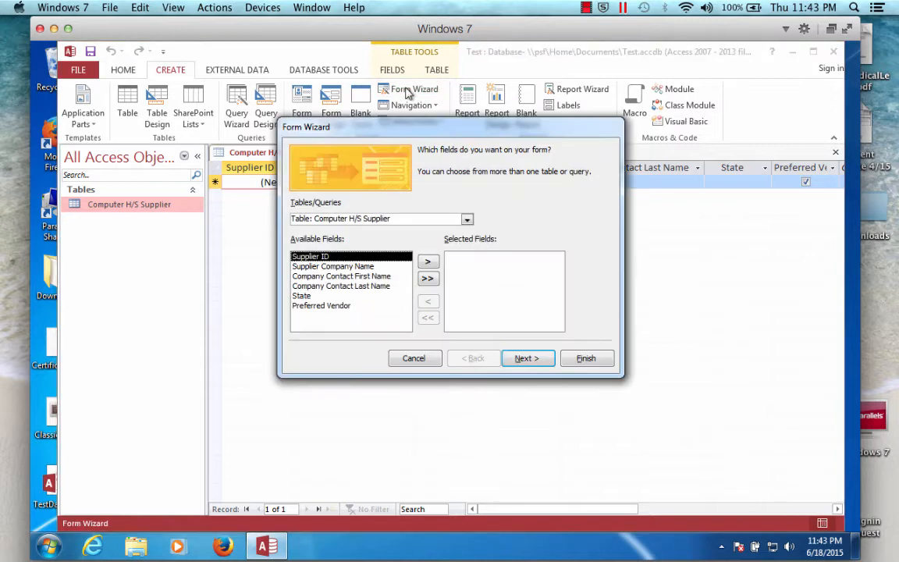
left_click(467, 221)
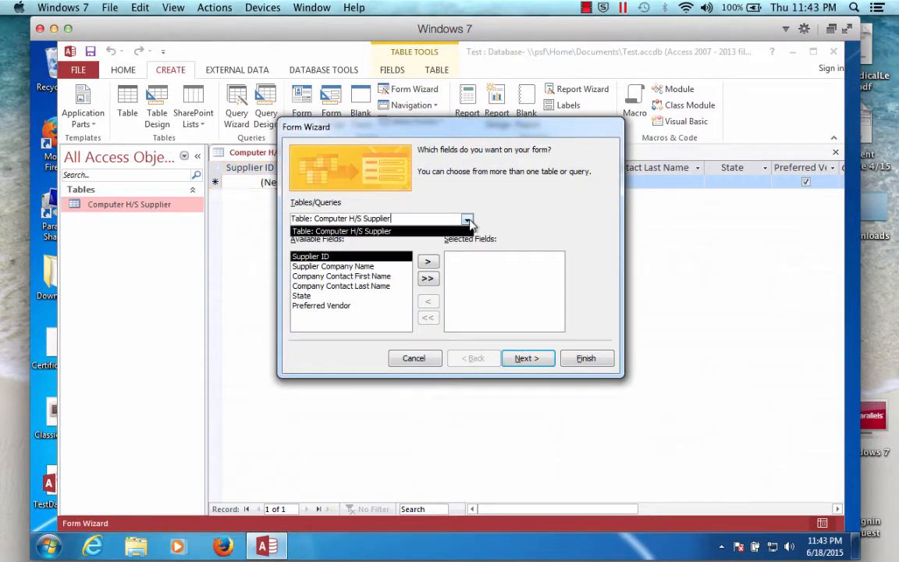
left_click(504, 207)
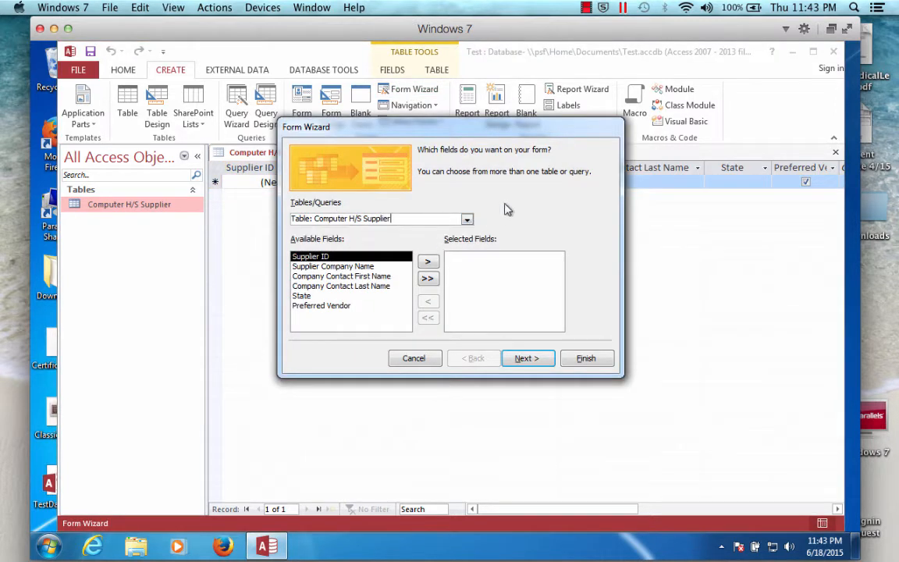
left_click(429, 263)
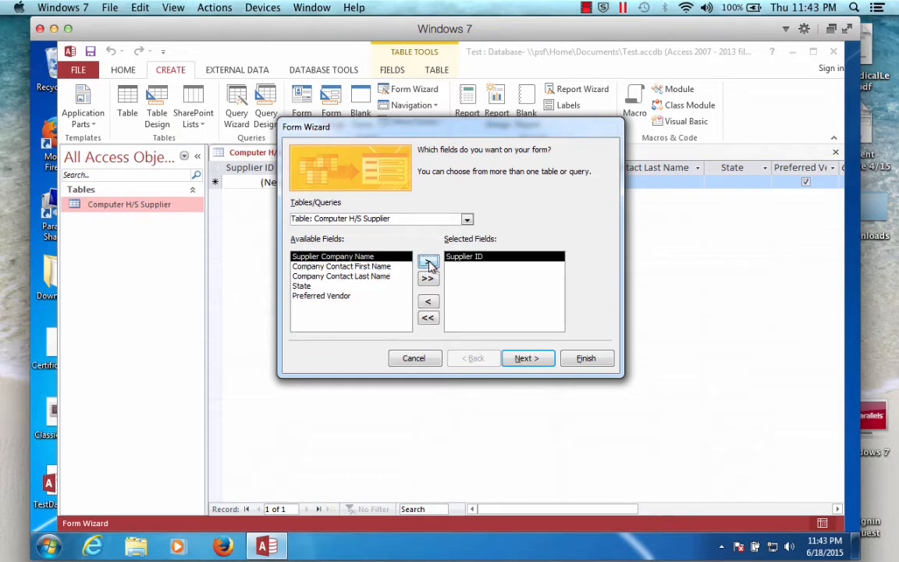
left_click(429, 263)
left_click(429, 263)
left_click(428, 263)
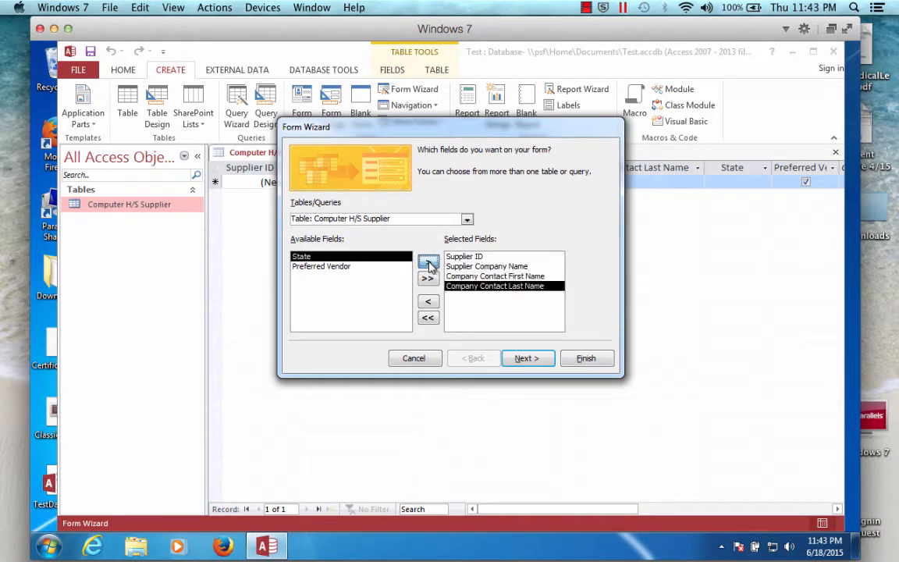
left_click(428, 263)
left_click(428, 263)
left_click(428, 303)
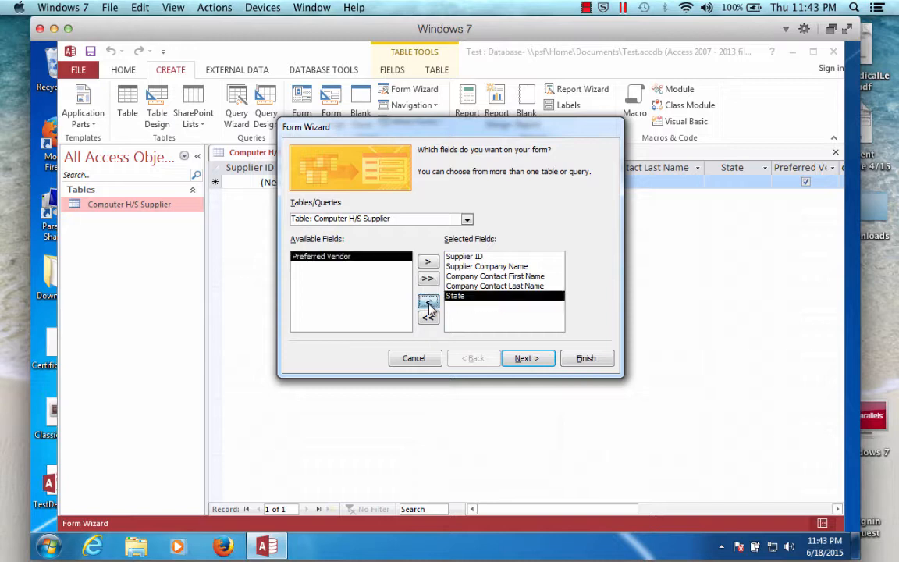
left_click(428, 303)
left_click(428, 303)
left_click(429, 317)
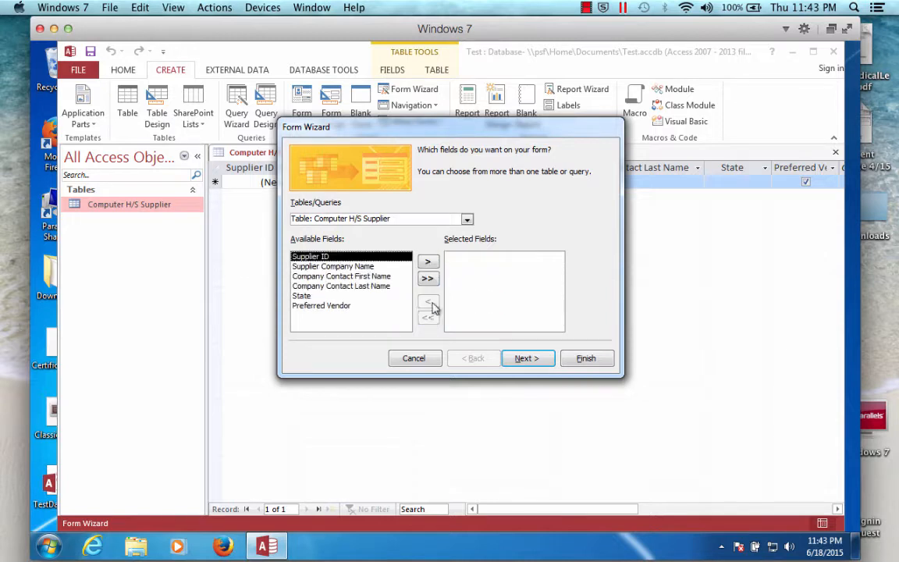
- Add all fields of the Computer H/S Supplier table to the form and continue the wizard
left_click(428, 280)
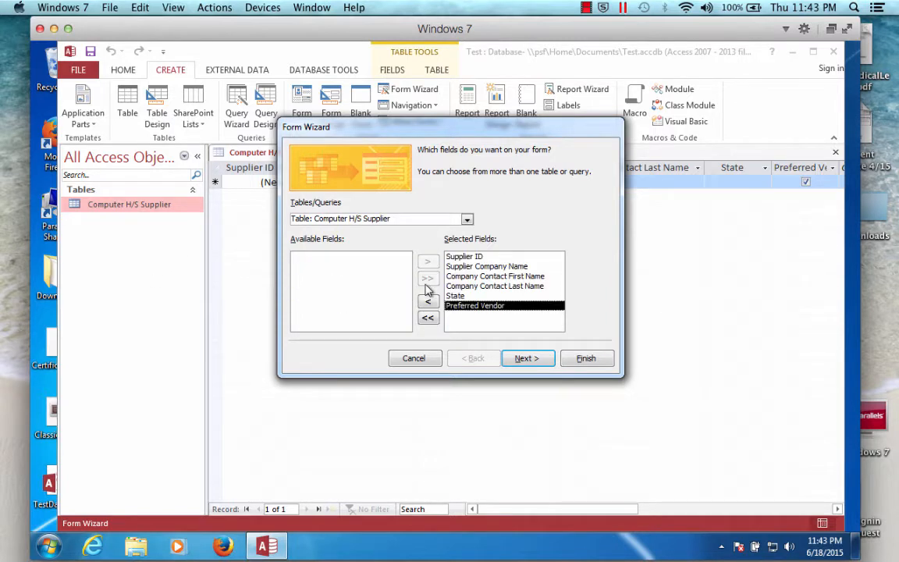
left_click(528, 359)
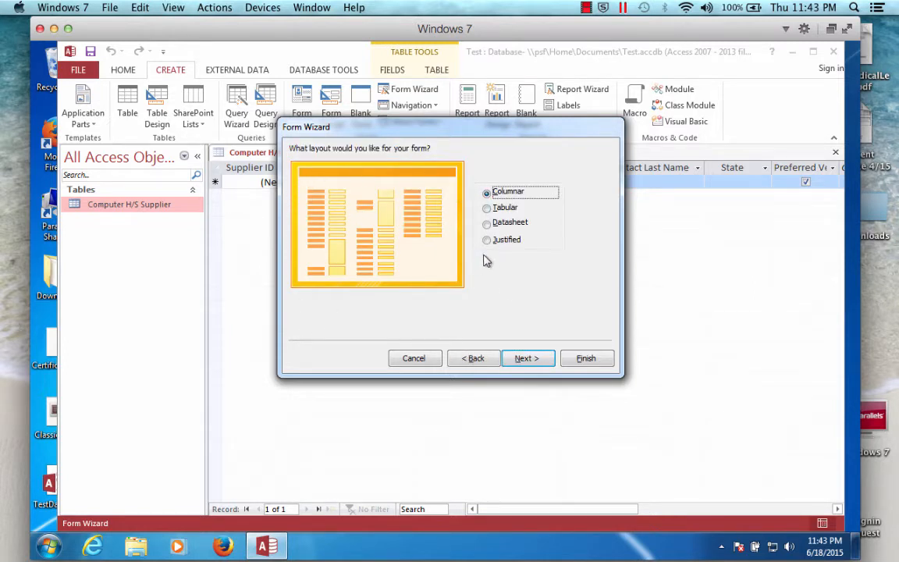
- Preview the layout options and choose the Columnar layout for the form, then continue
left_click(488, 208)
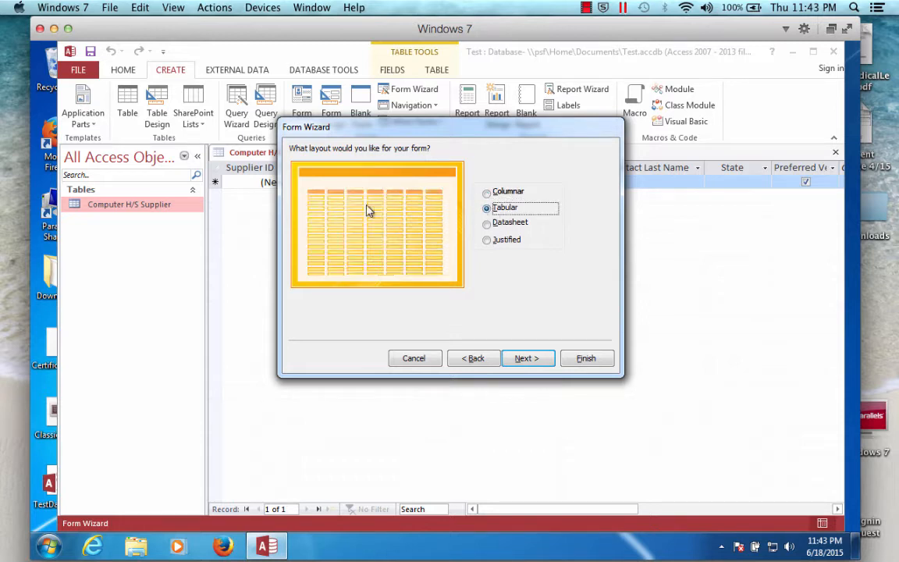
left_click(485, 223)
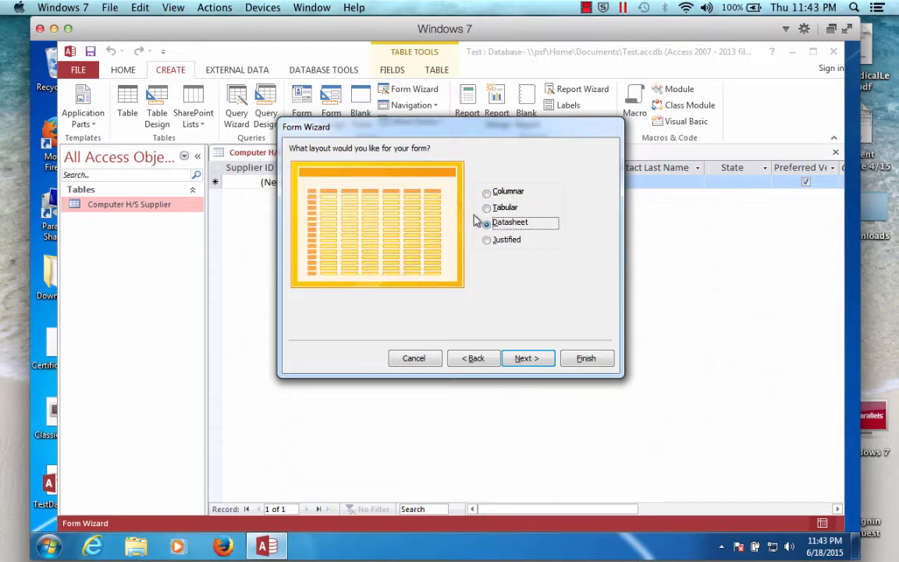
left_click(487, 240)
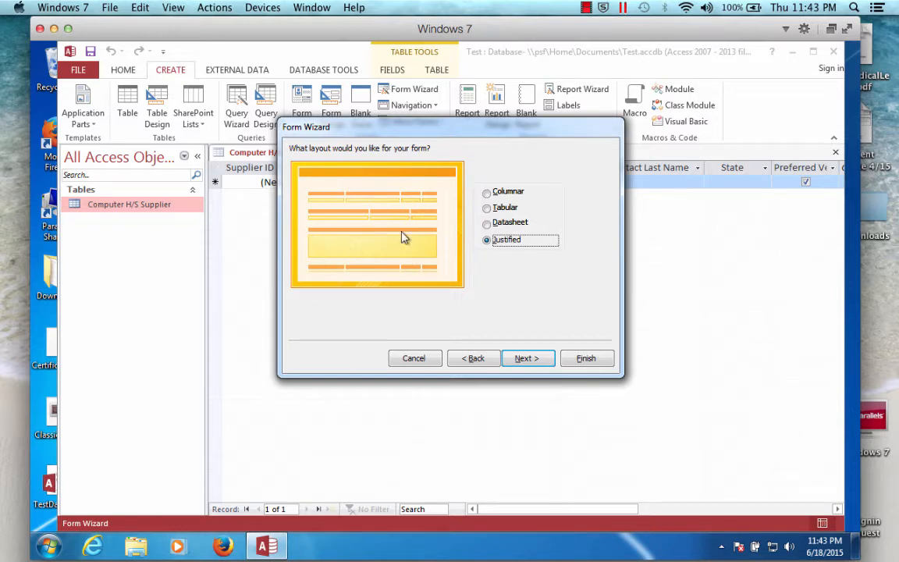
left_click(488, 193)
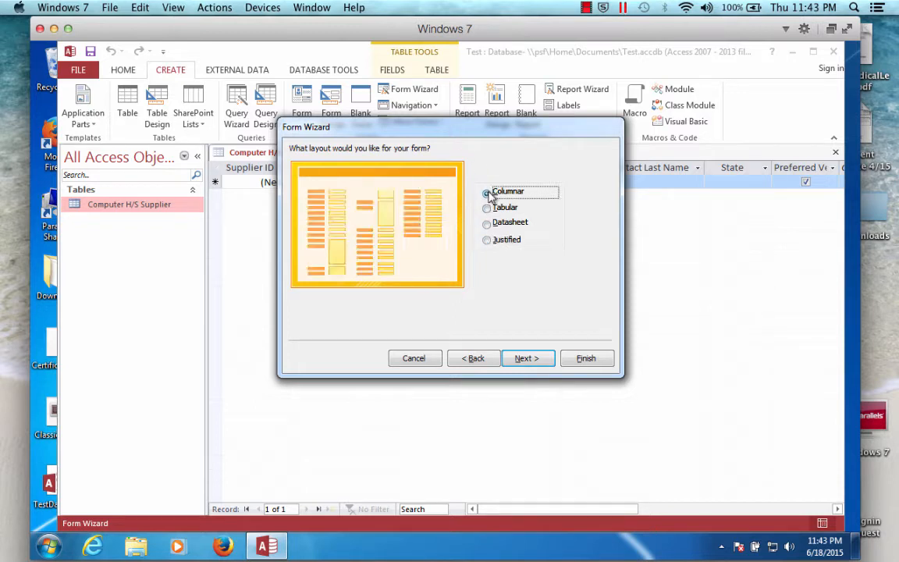
left_click(524, 359)
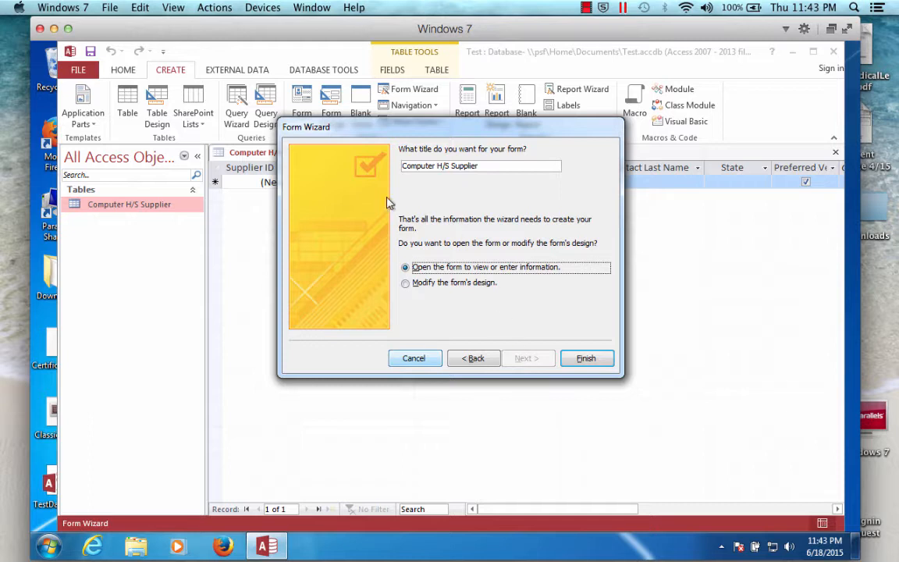
- Title the form Computer H/S Supplier Entry Form and finish the wizard
left_click_drag(496, 164, 391, 170)
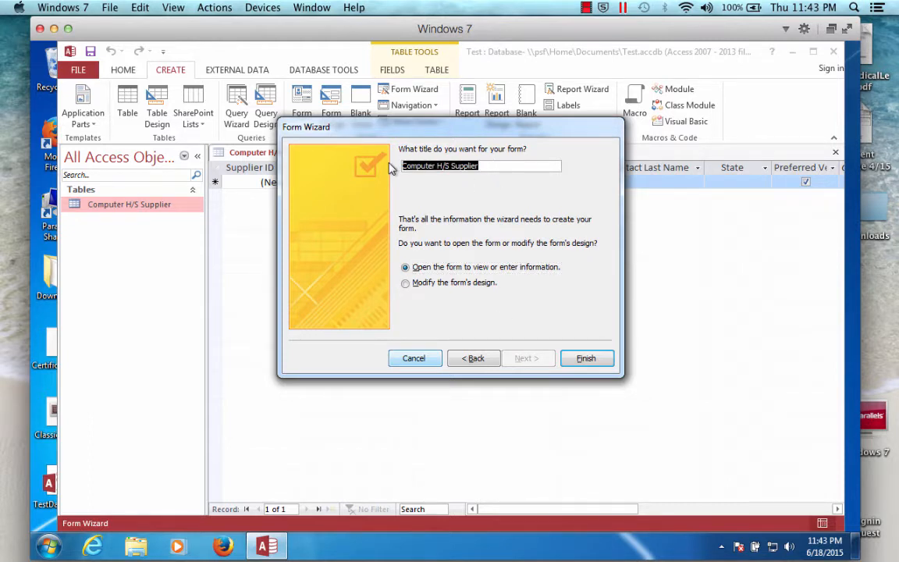
left_click(518, 166)
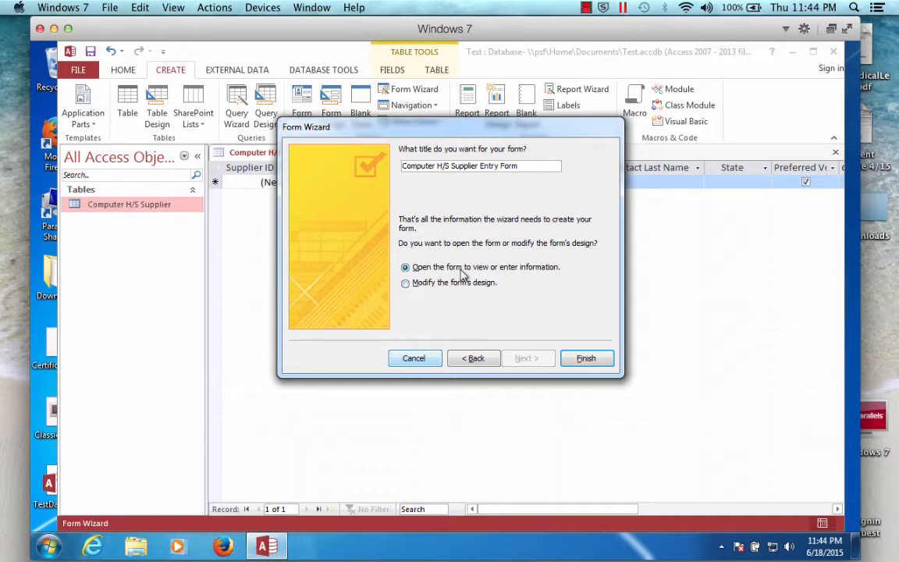
left_click(587, 358)
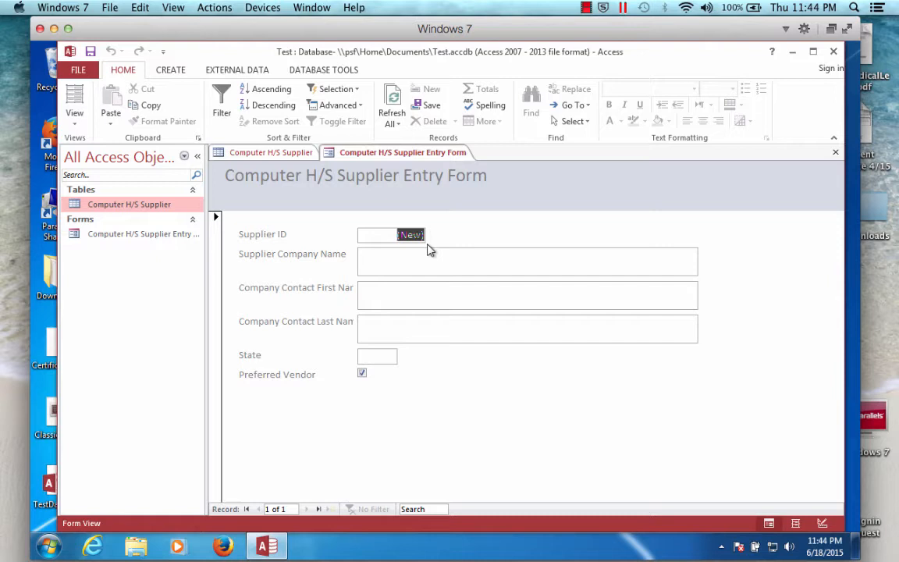
- Switch to Design View and move the Supplier ID label and text box up slightly
left_click(75, 122)
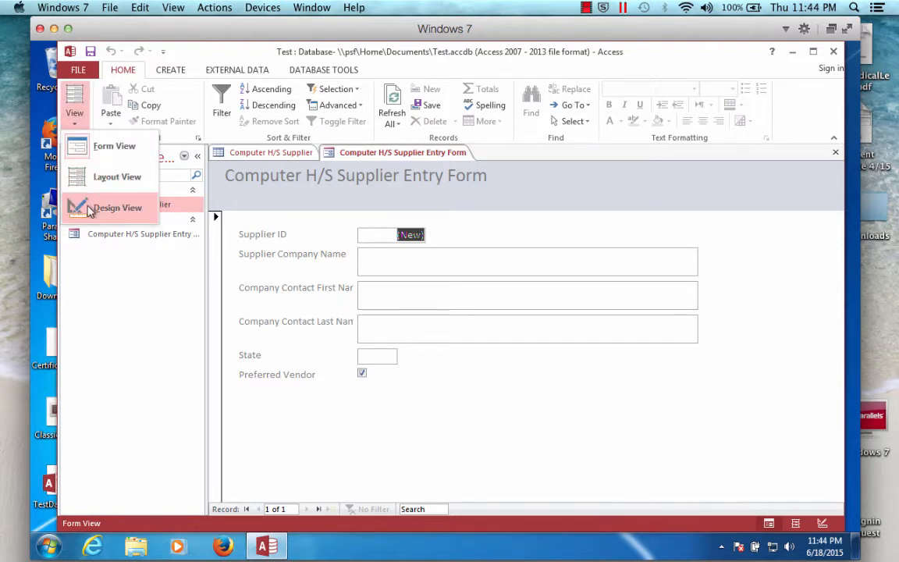
left_click(109, 208)
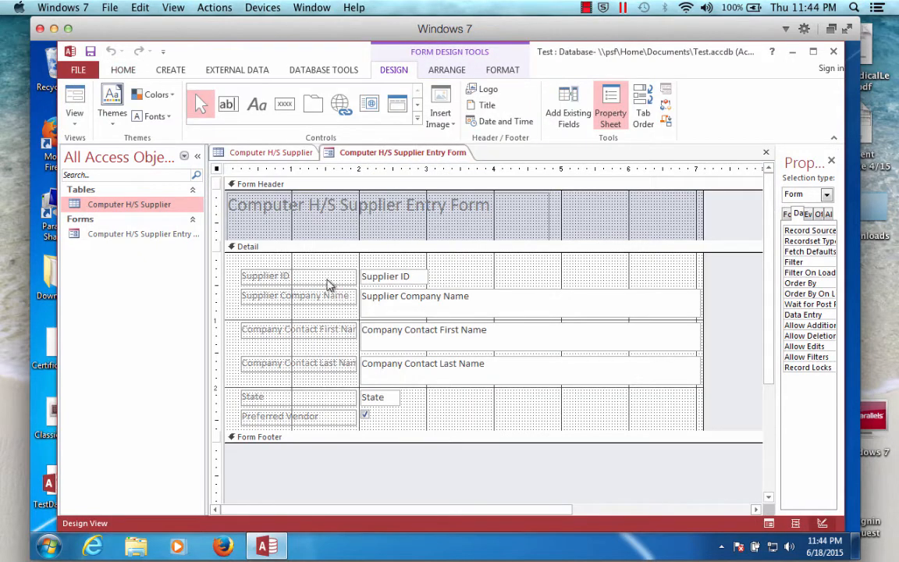
left_click(327, 279)
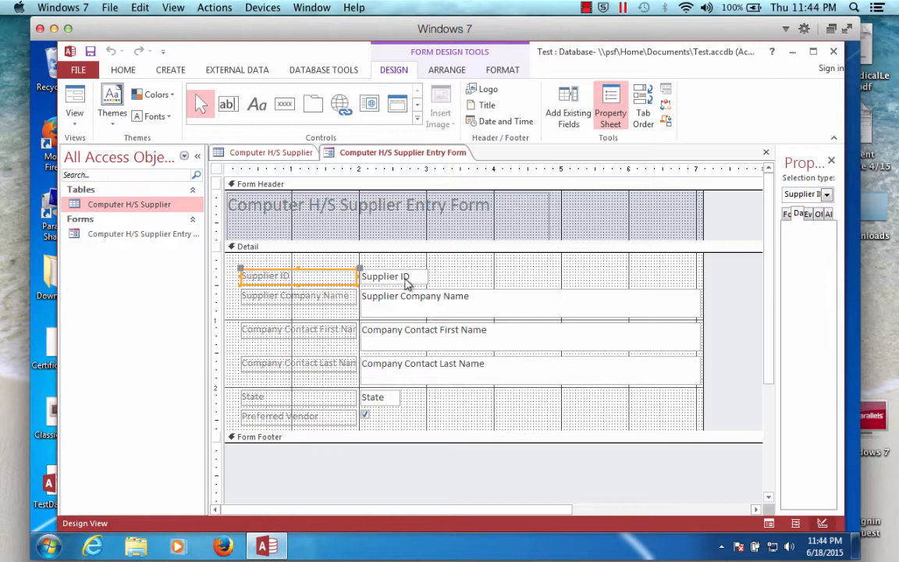
left_click(405, 279, "shift")
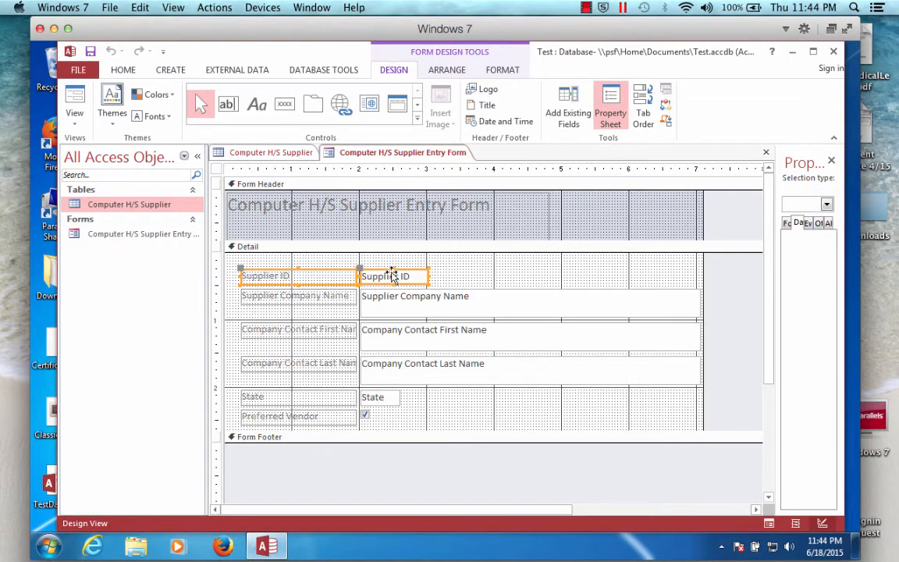
left_click(393, 274, "shift")
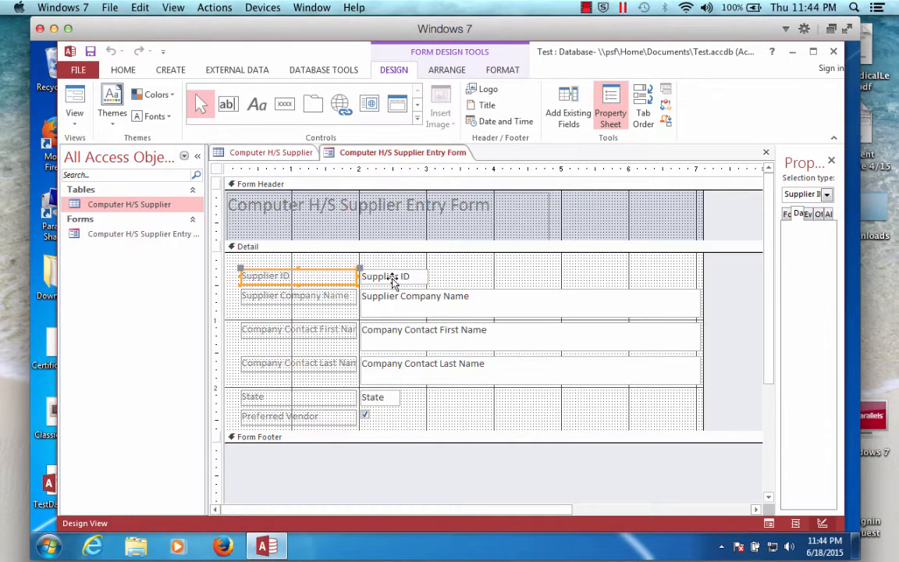
left_click(393, 283, "shift")
left_click_drag(393, 274, 389, 260)
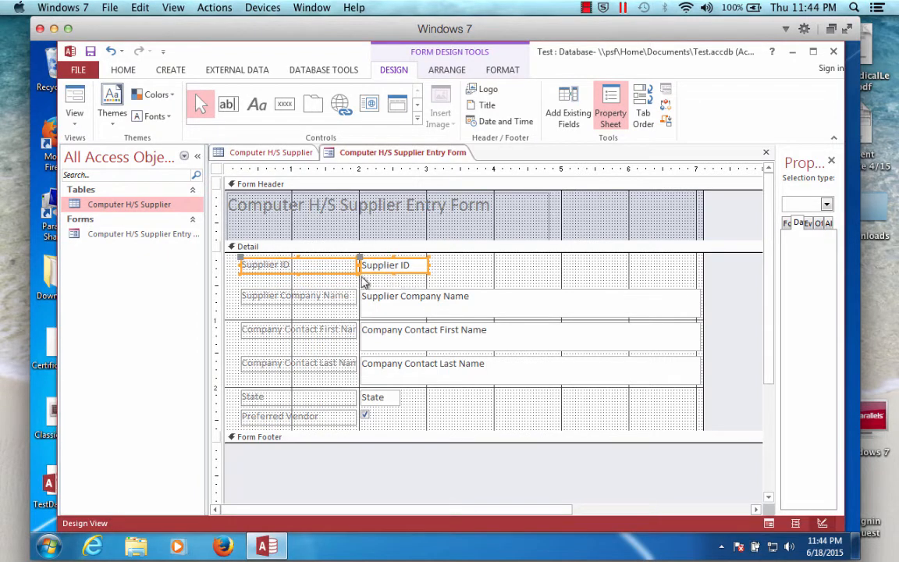
- Shift the Supplier Company Name, Company Contact First Name and Last Name text boxes slightly right
left_click(410, 307)
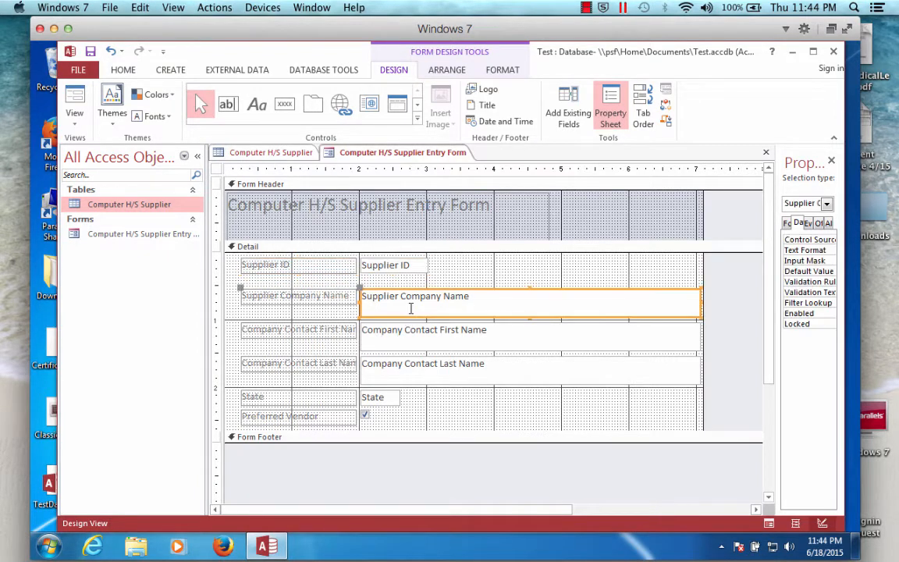
left_click(397, 341, "shift")
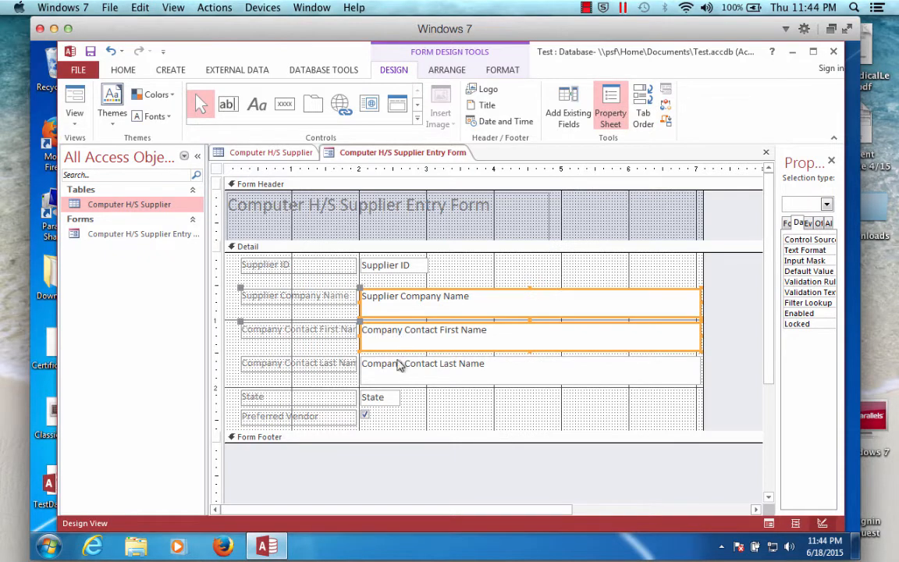
left_click(400, 365, "shift")
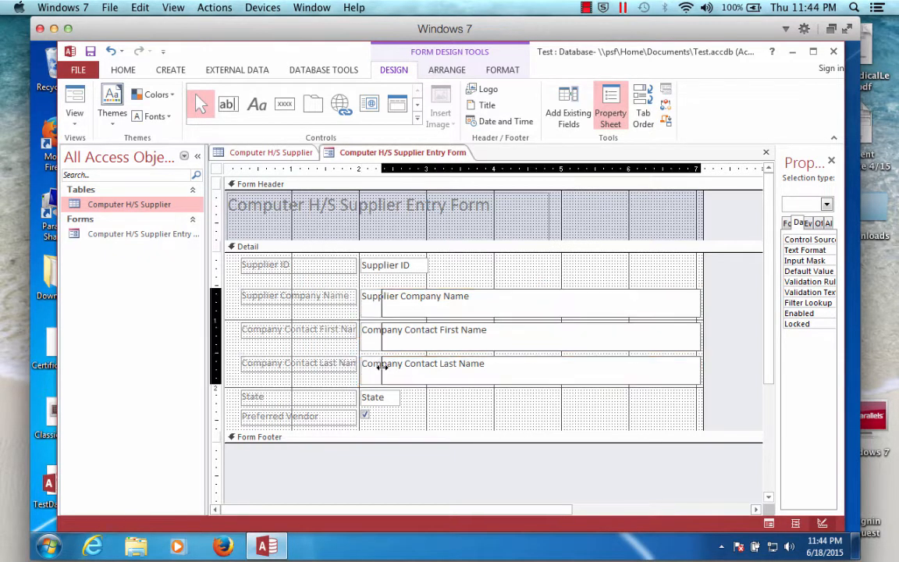
left_click_drag(357, 368, 383, 366)
- Widen the three matching labels so their full captions fit beside the text boxes
left_click(334, 297)
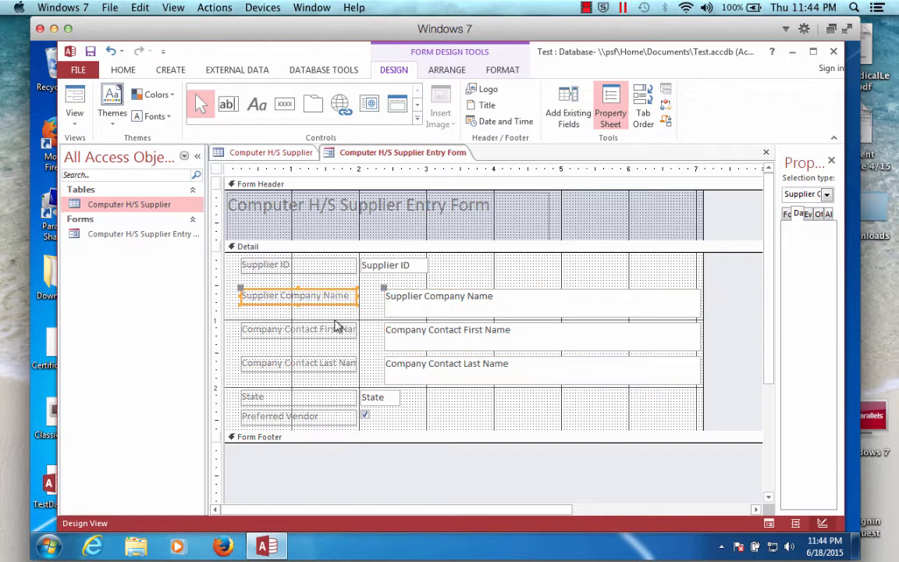
left_click(335, 329, "shift")
left_click(338, 363, "shift")
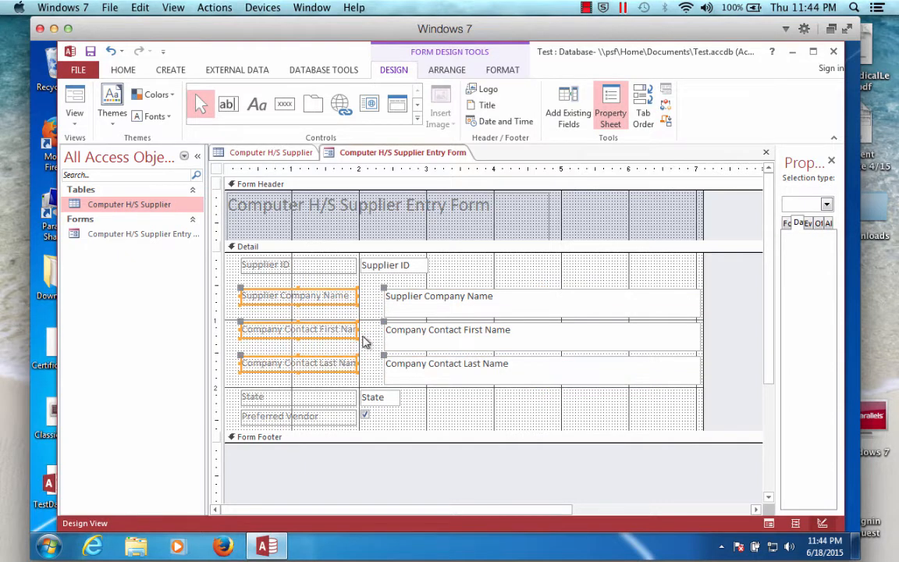
left_click_drag(359, 330, 383, 330)
left_click(451, 424)
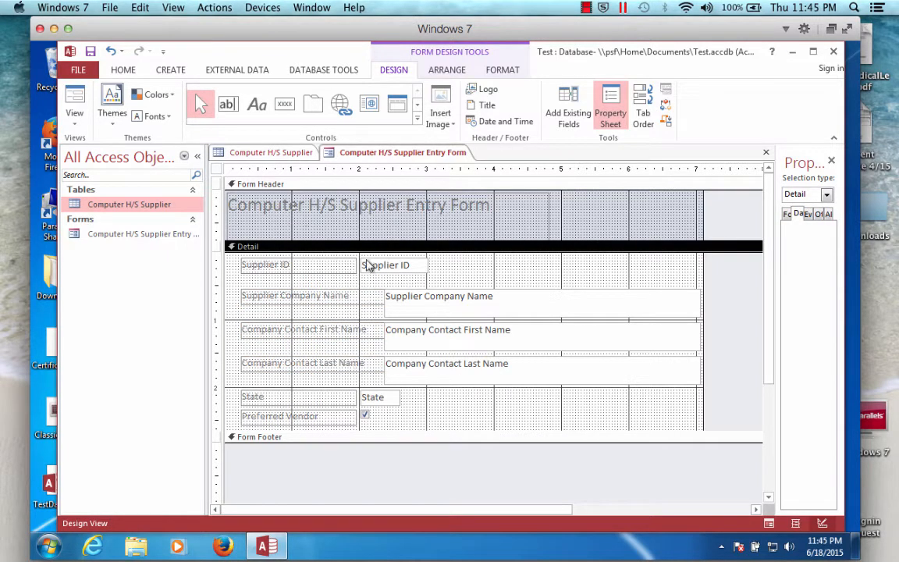
- Apply a different Office theme to the form
left_click(113, 117)
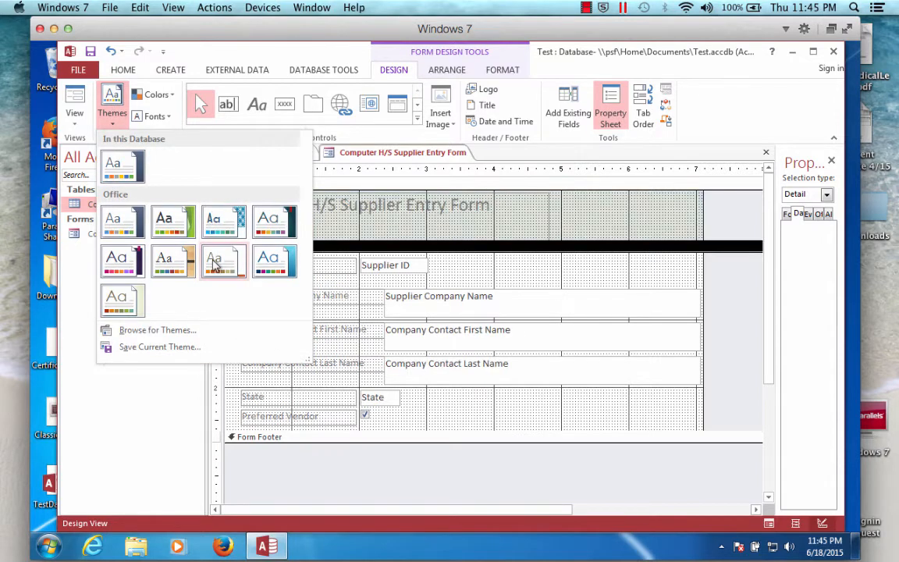
left_click(212, 260)
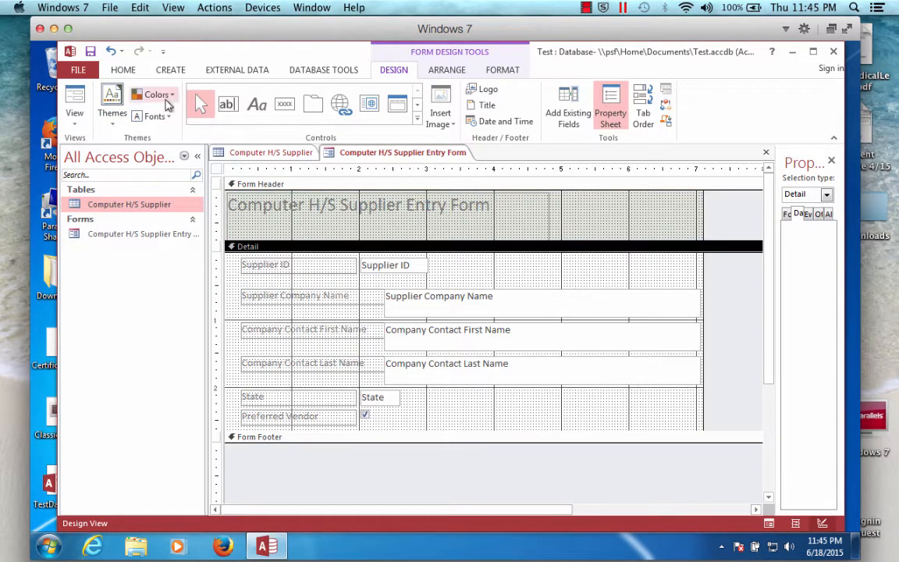
left_click(166, 97)
left_click(187, 295)
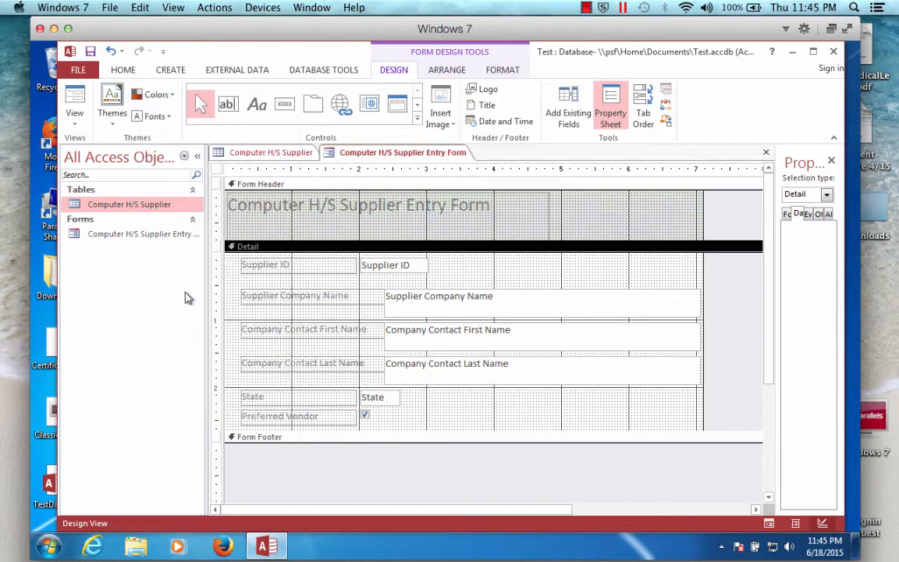
- Preview the form in Form View and return to Design View
left_click(76, 116)
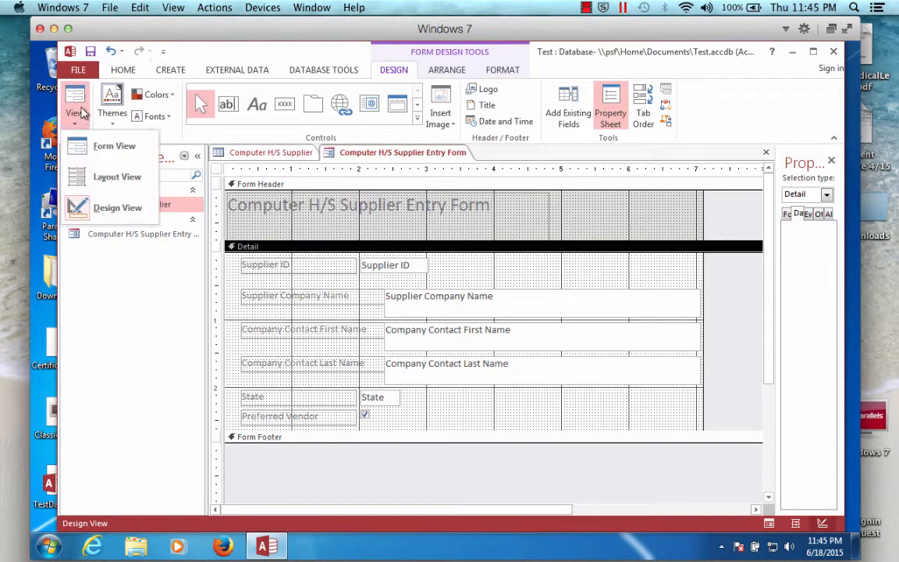
left_click(77, 96)
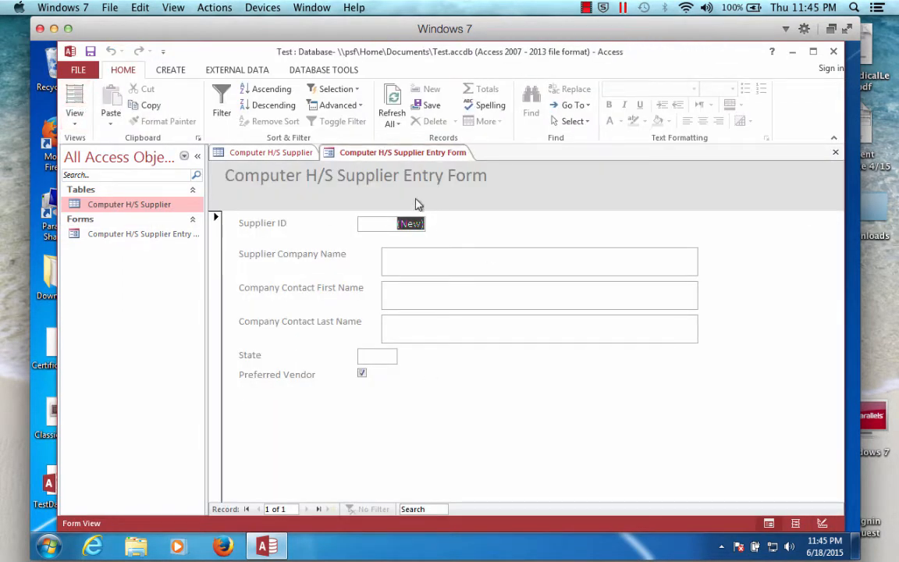
left_click(75, 118)
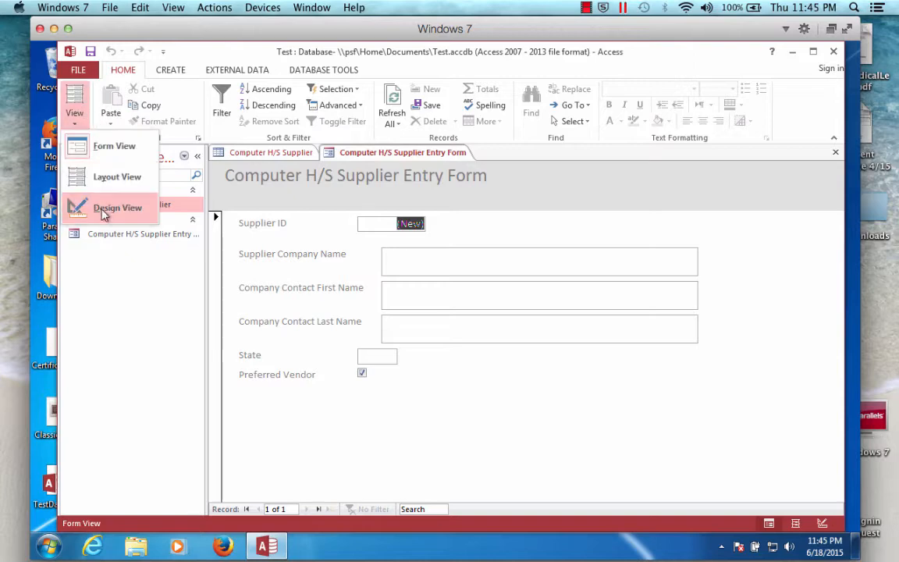
left_click(77, 208)
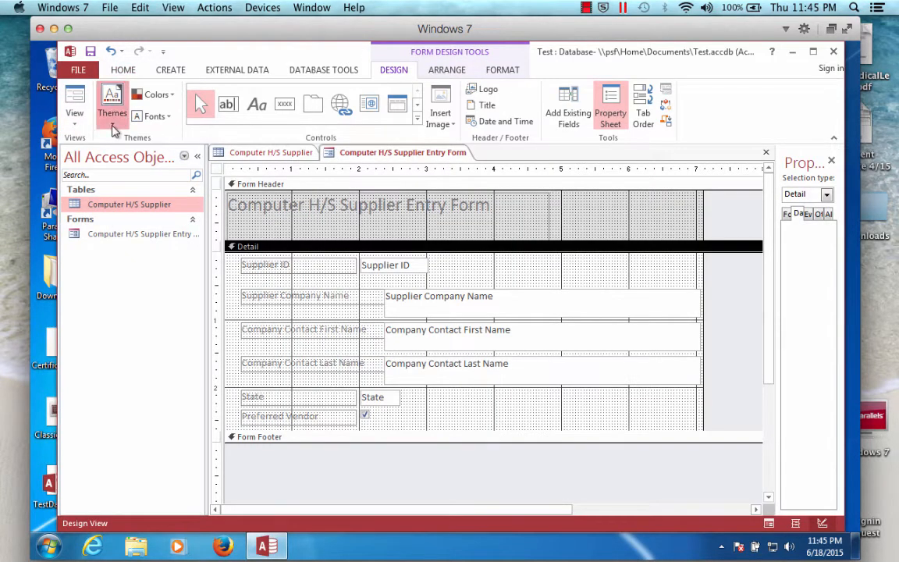
- Apply the second Office theme in the gallery and switch to Form View
left_click(113, 114)
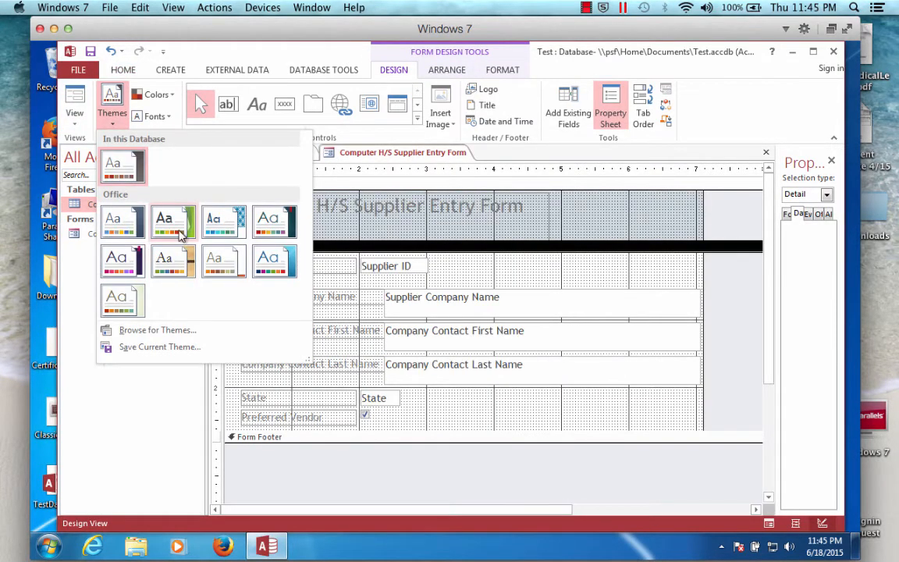
left_click(179, 235)
left_click(75, 97)
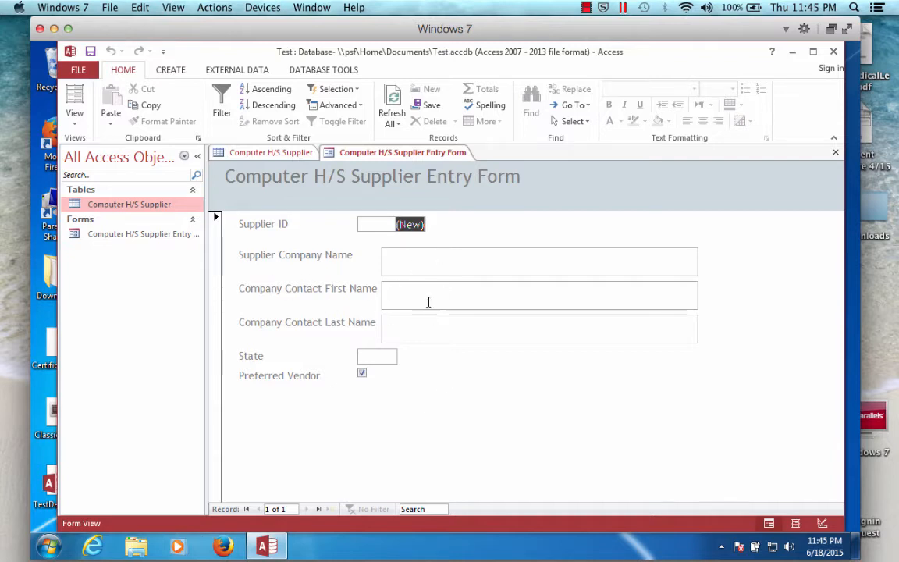
- Enter a first supplier record with company djsjfowef, the contact's first and last name, state OH, and preferred vendor checked
left_click(363, 375)
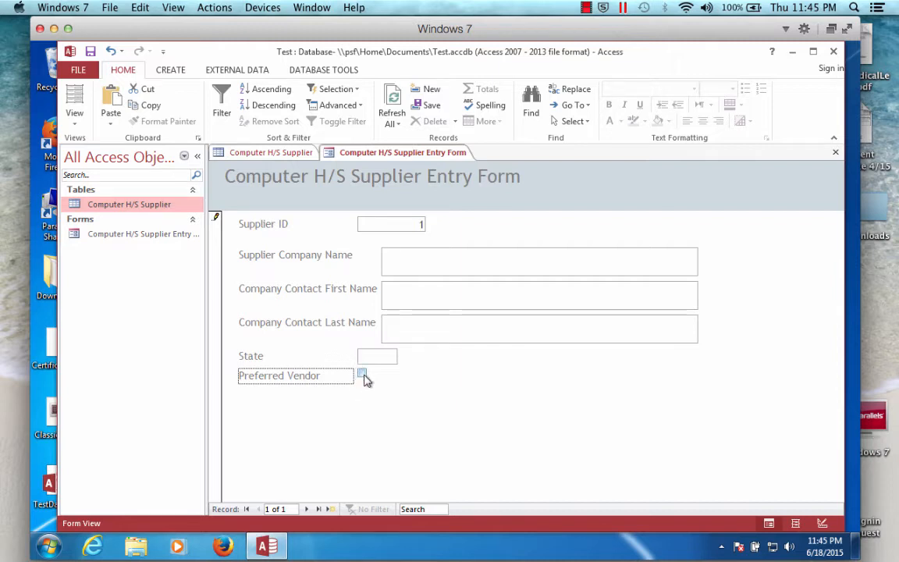
left_click(398, 263)
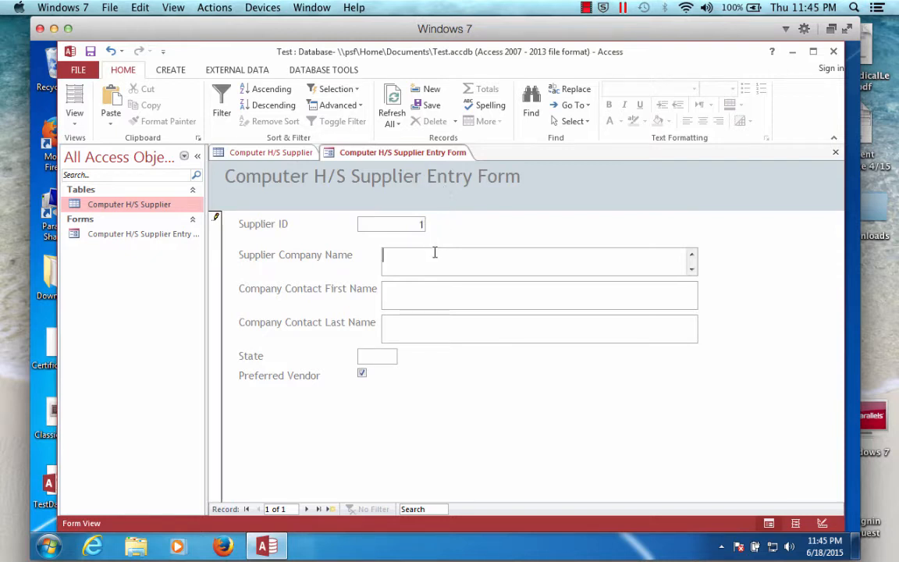
left_click(400, 294)
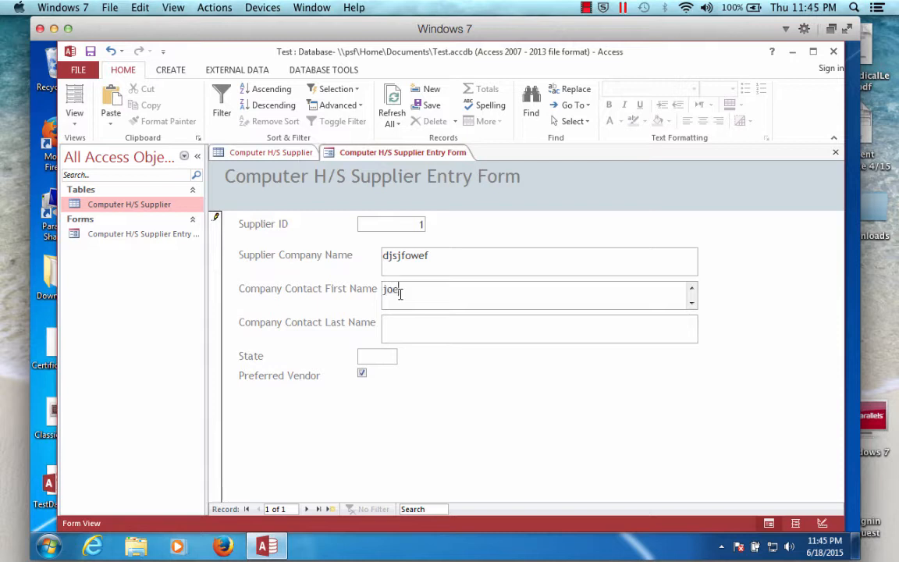
key("Tab")
type("s")
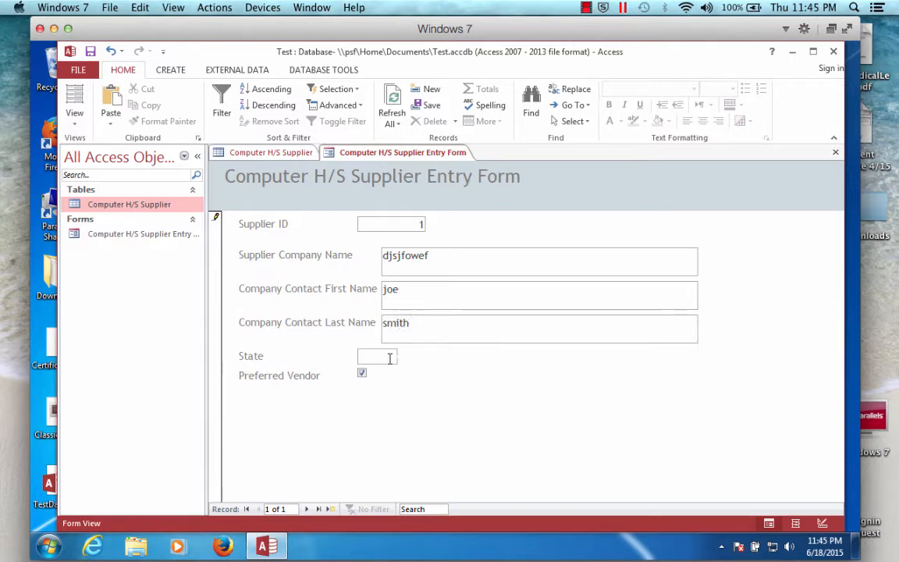
type("OH")
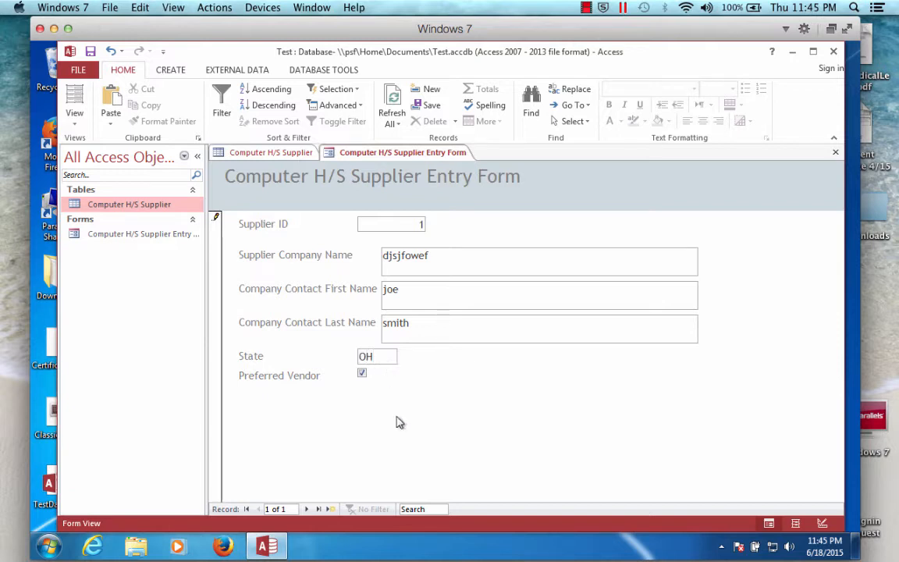
left_click(309, 509)
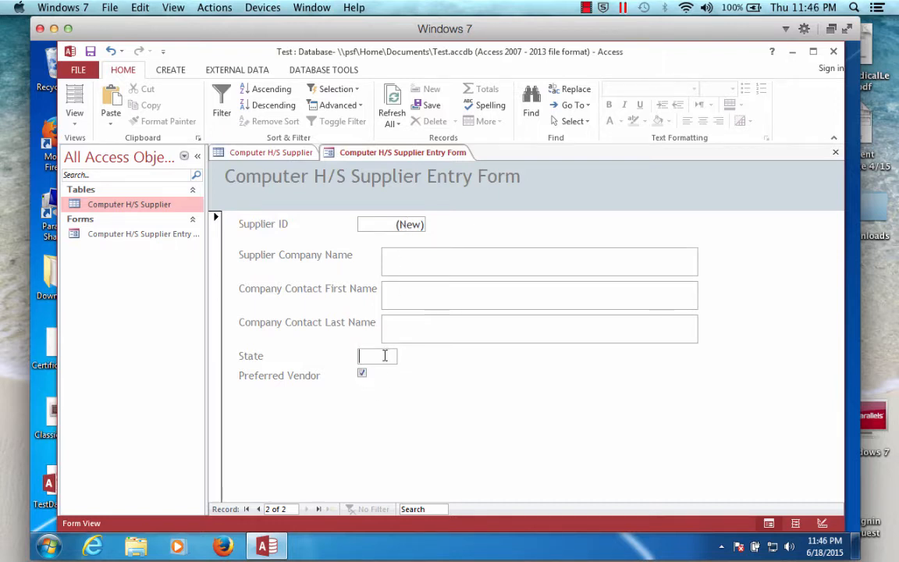
- Enter a second supplier record with state WA, company Best Buys, and the contact's first and last name
type("WA")
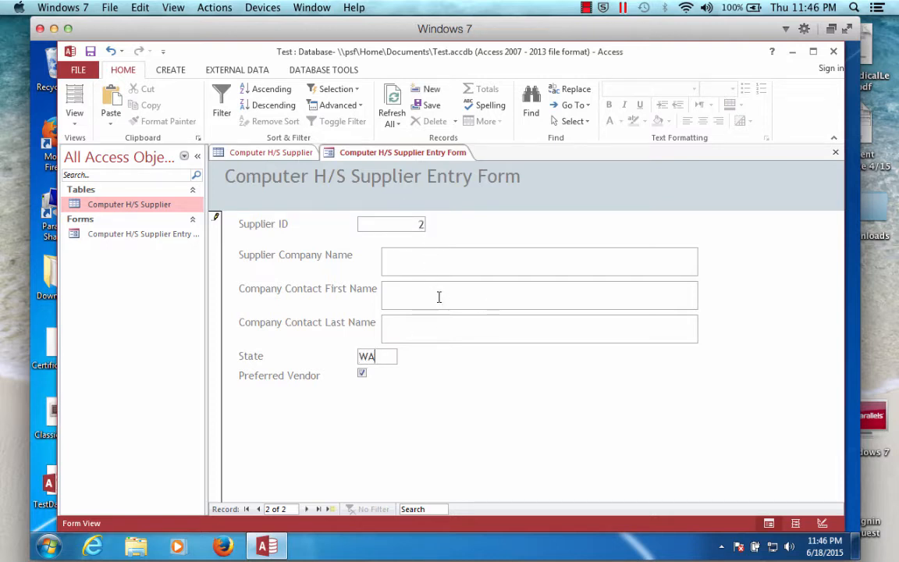
left_click(435, 265)
type("Best Buy")
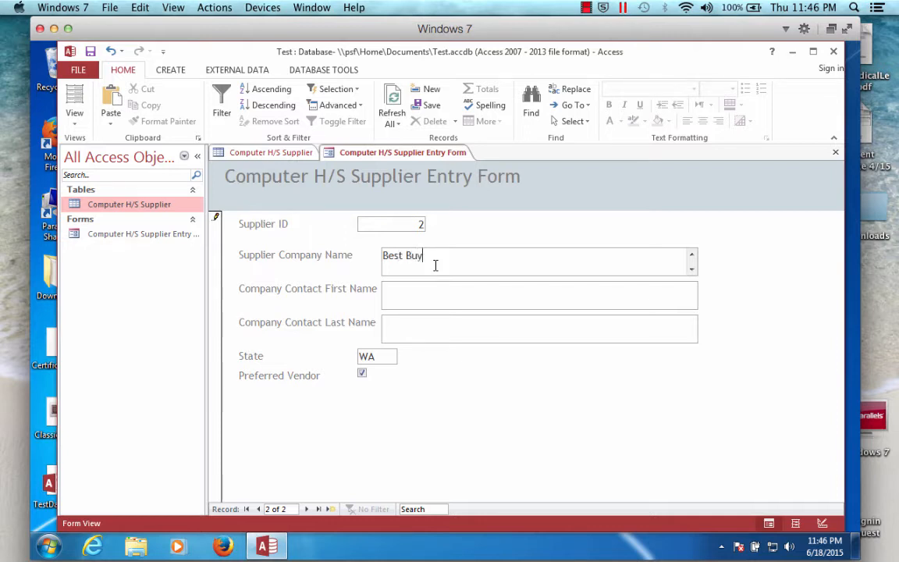
type("s")
left_click(451, 301)
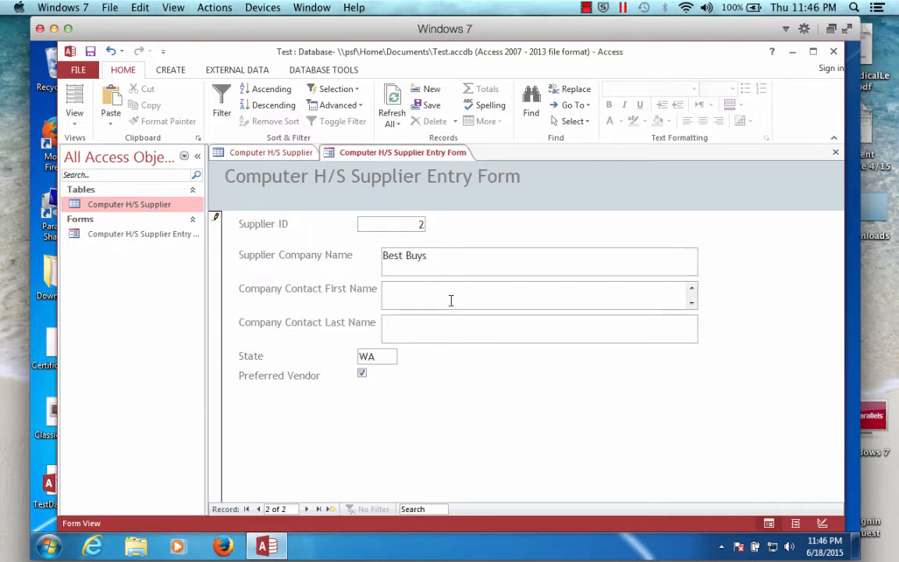
type("Sally")
key("Tab")
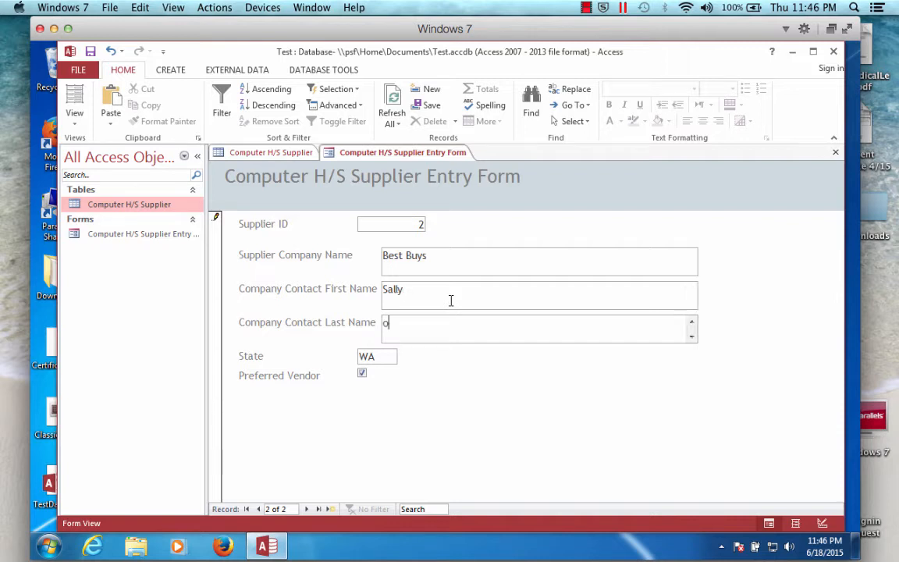
type("Jones")
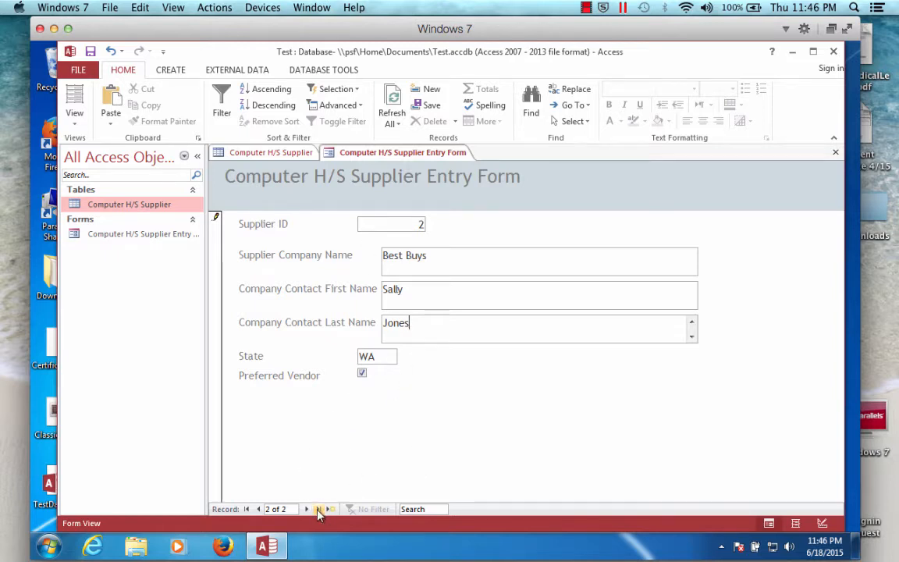
- Step back and forth through the entered supplier records
left_click(259, 509)
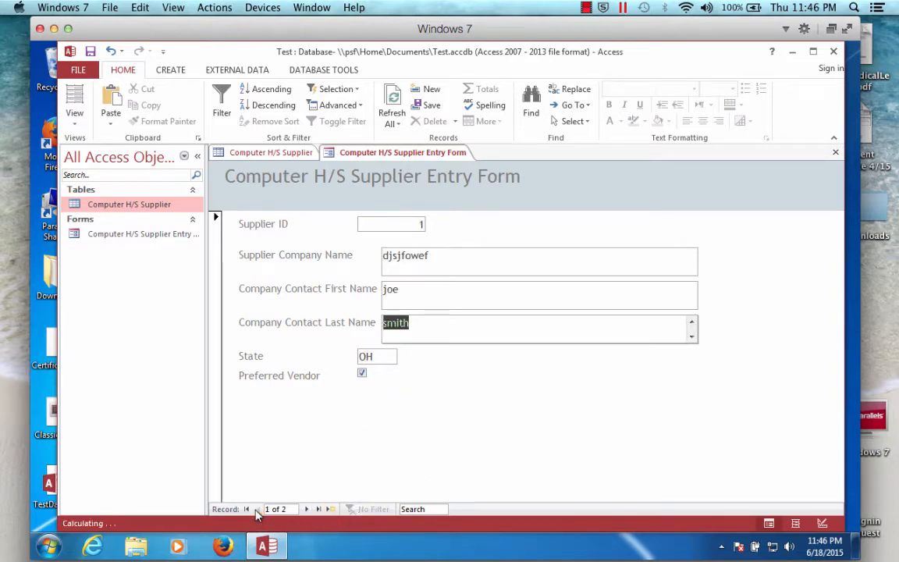
left_click(318, 508)
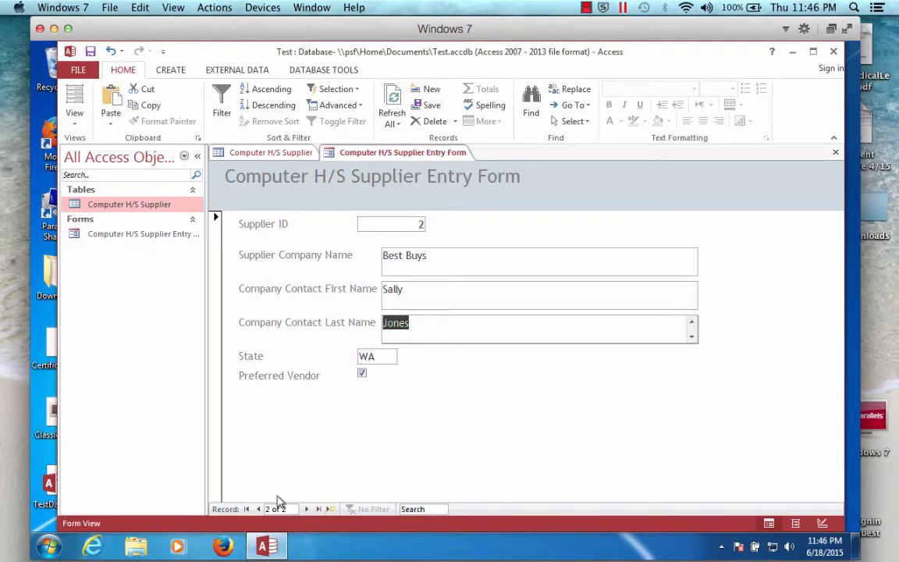
left_click(246, 509)
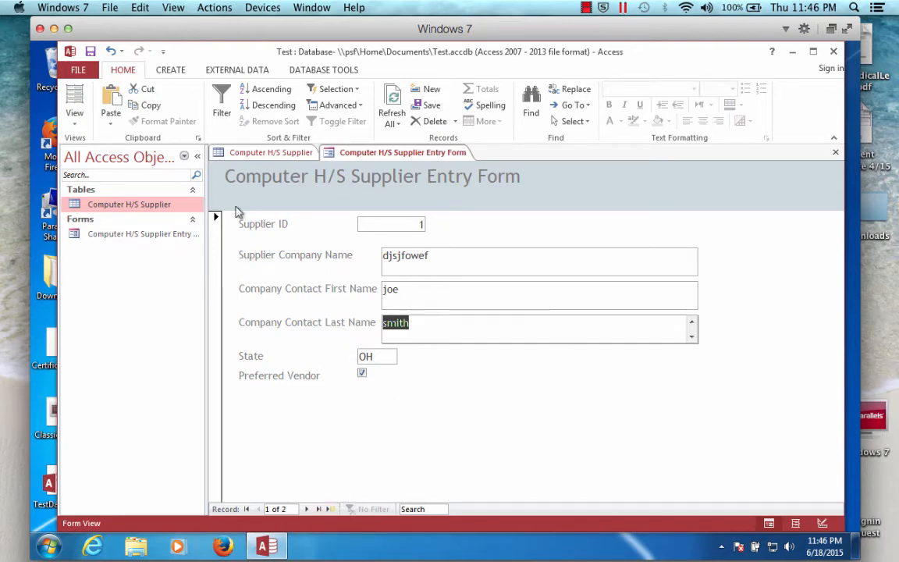
- Start the Report Wizard and add Supplier Company Name, Company Contact First Name and Company Contact Last Name fields
left_click(148, 236)
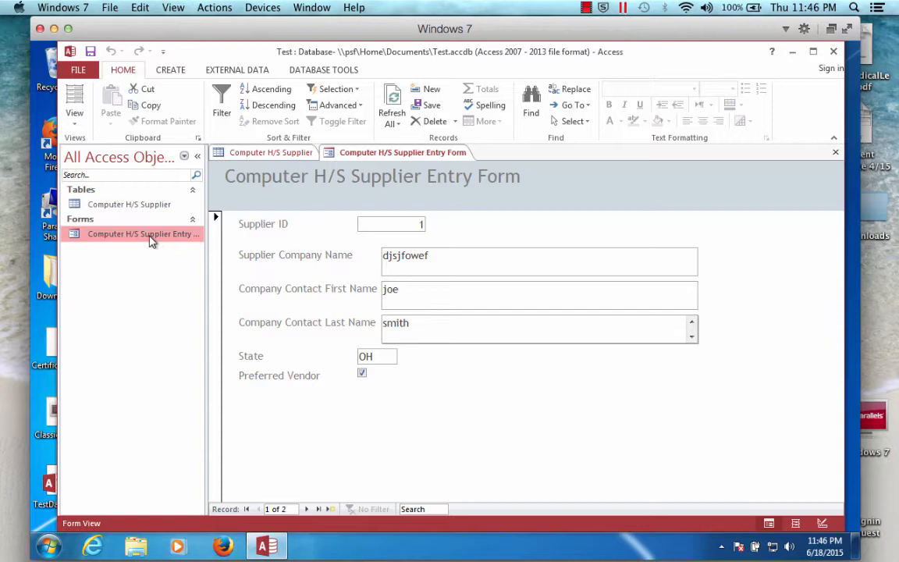
left_click(181, 72)
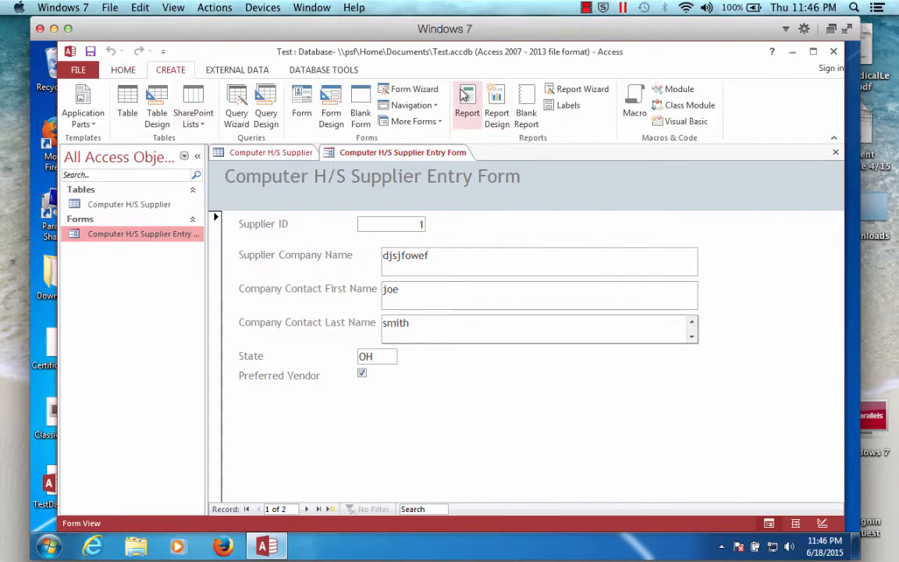
left_click(590, 91)
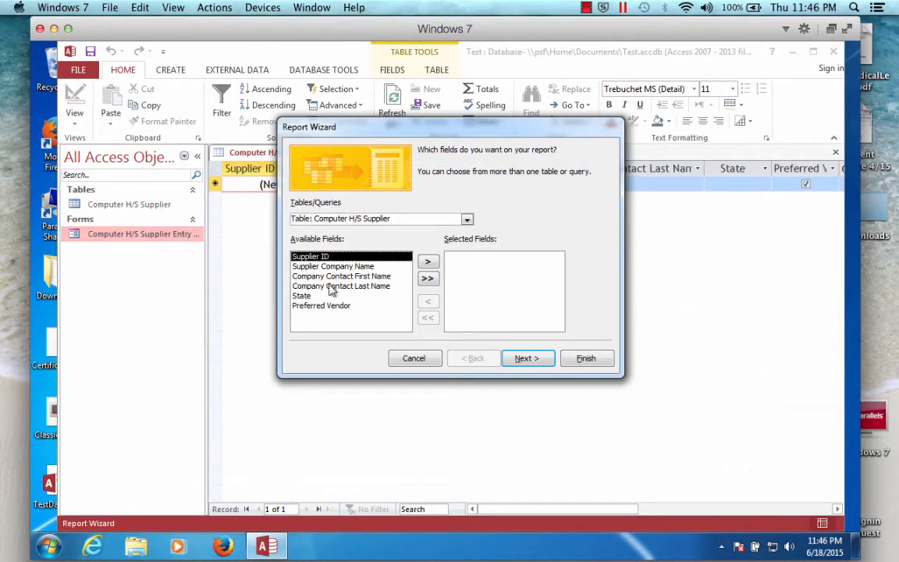
left_click(367, 269)
left_click(428, 262)
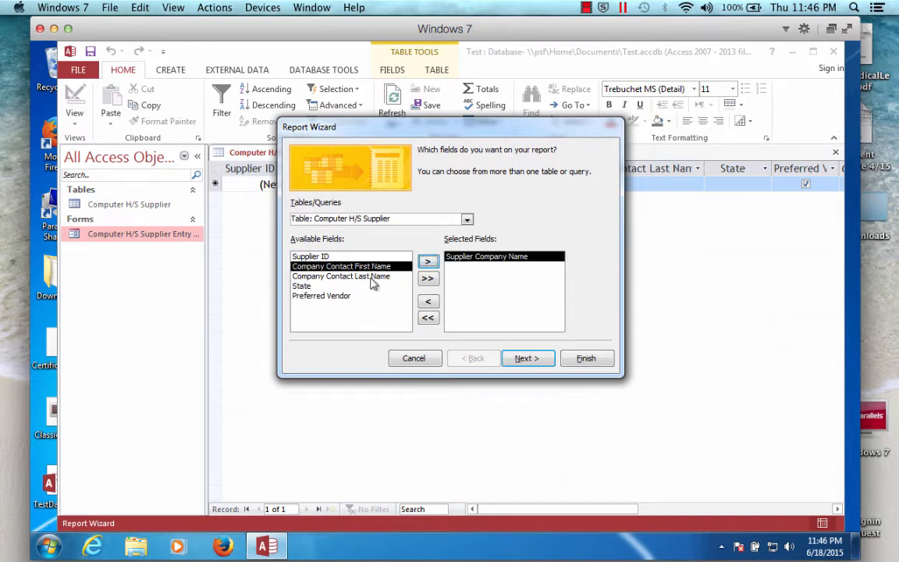
left_click(428, 262)
left_click(428, 261)
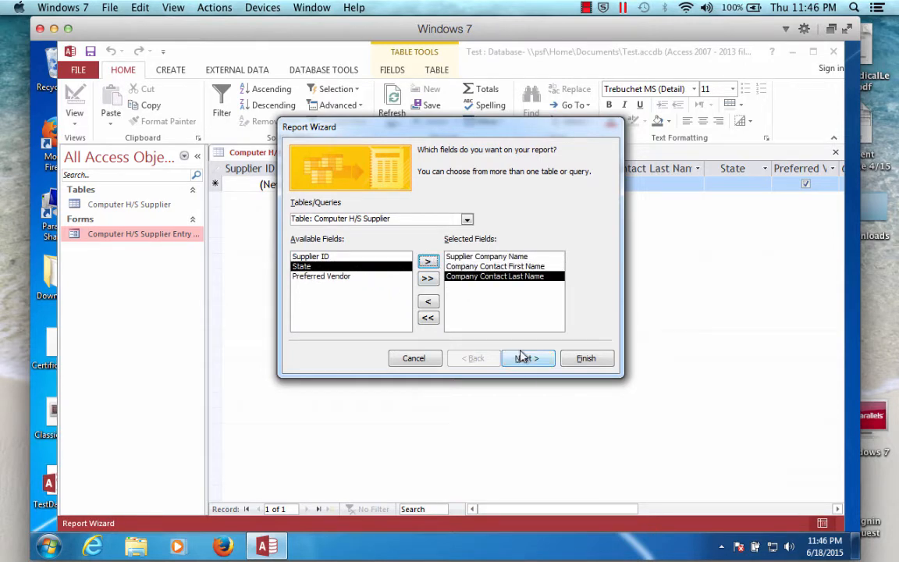
left_click(526, 359)
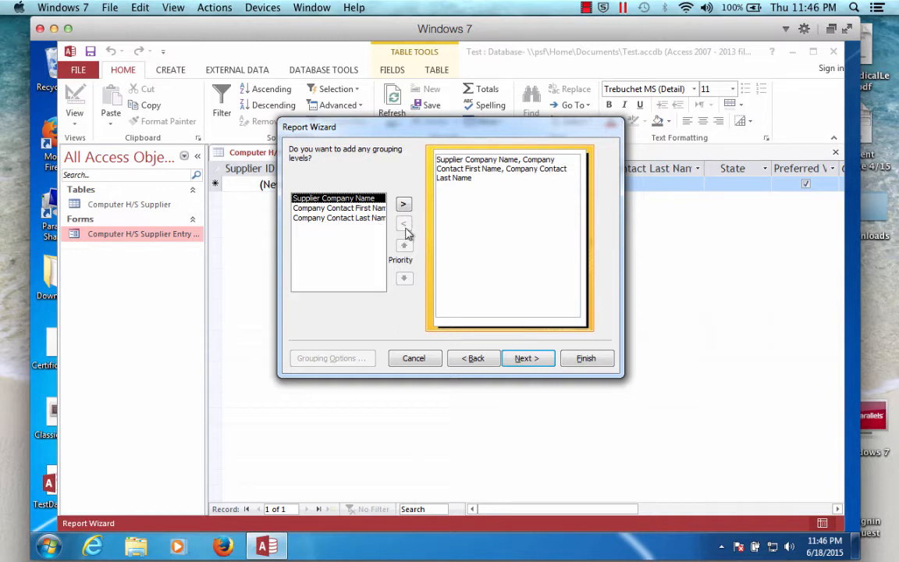
- Group the report by Supplier Company Name and continue
left_click(404, 204)
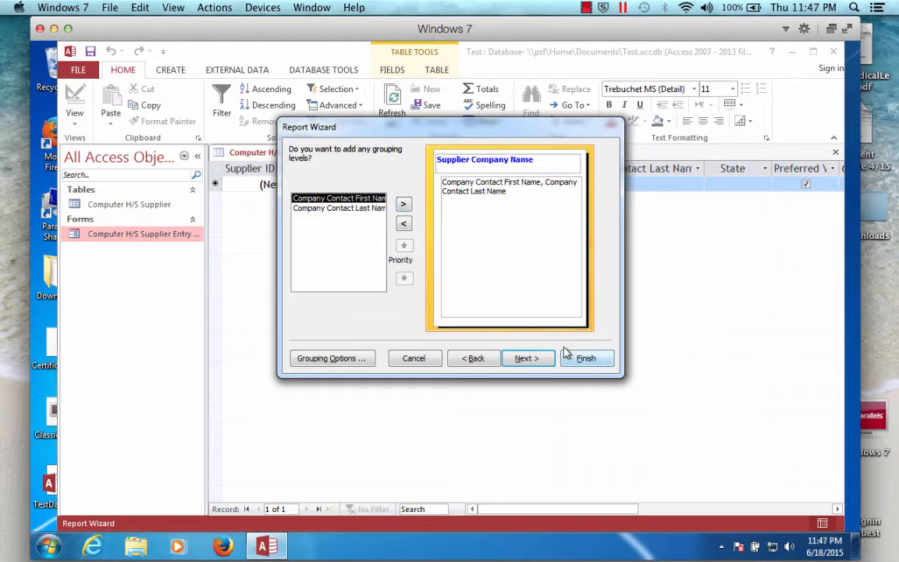
left_click(526, 358)
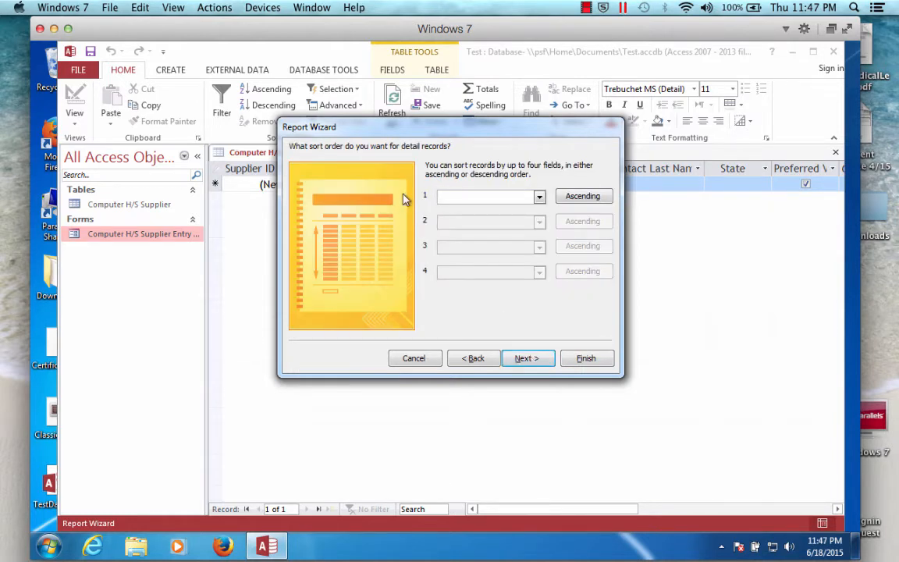
- Sort the detail records ascending by Company Contact Last Name and continue
left_click(538, 196)
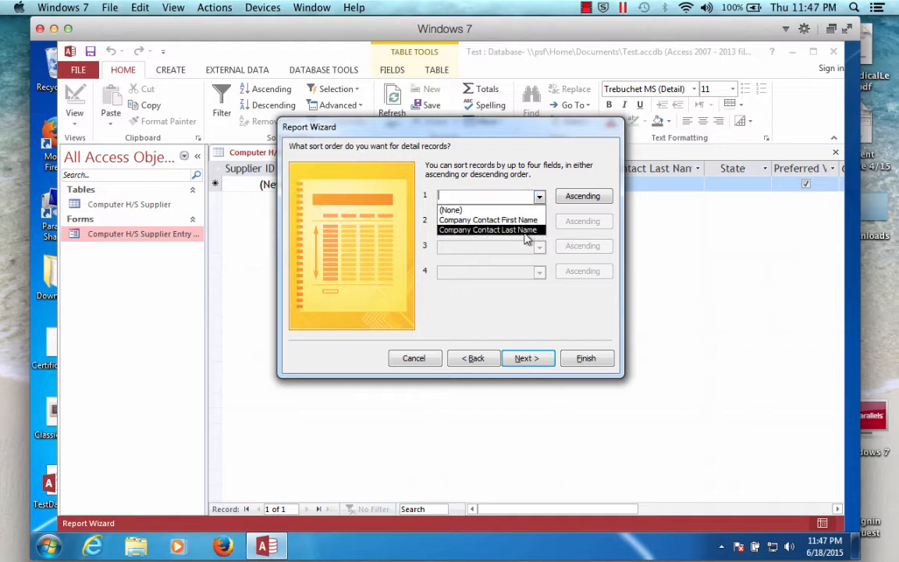
left_click(525, 230)
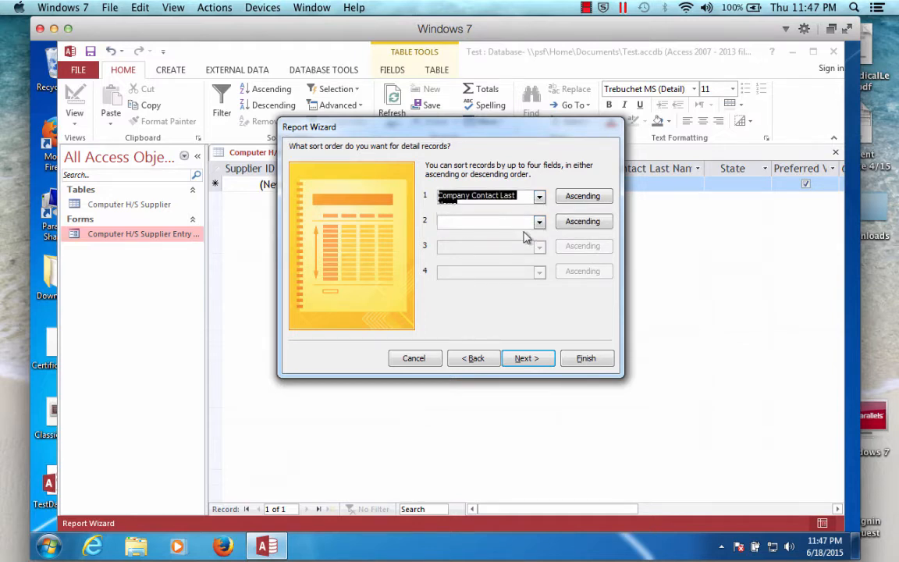
left_click(526, 359)
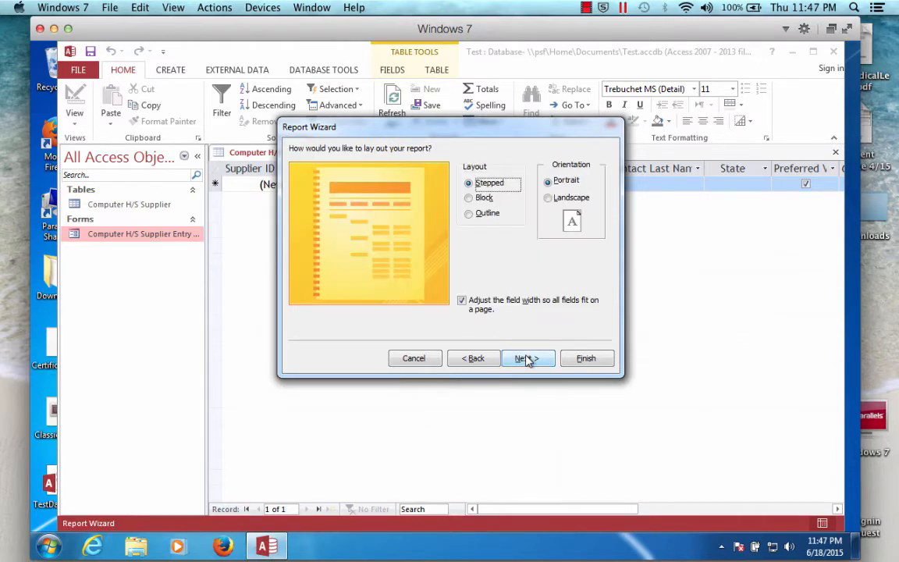
- Choose the Stepped layout with Landscape orientation and continue
left_click(468, 199)
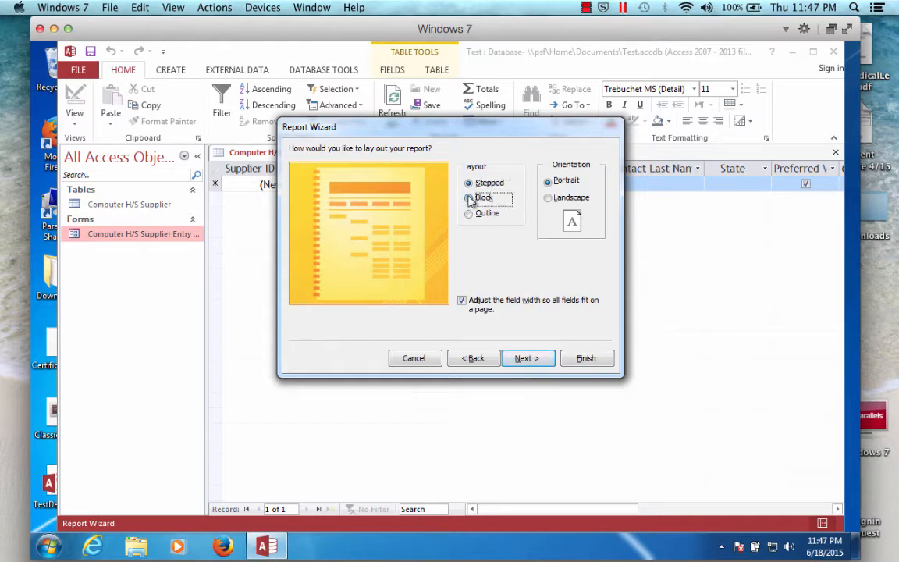
left_click(469, 184)
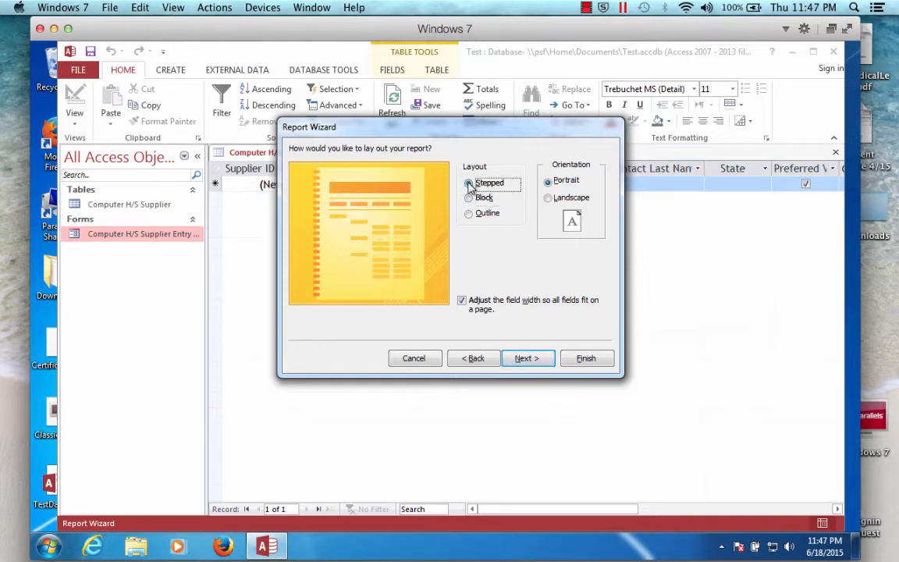
left_click(548, 200)
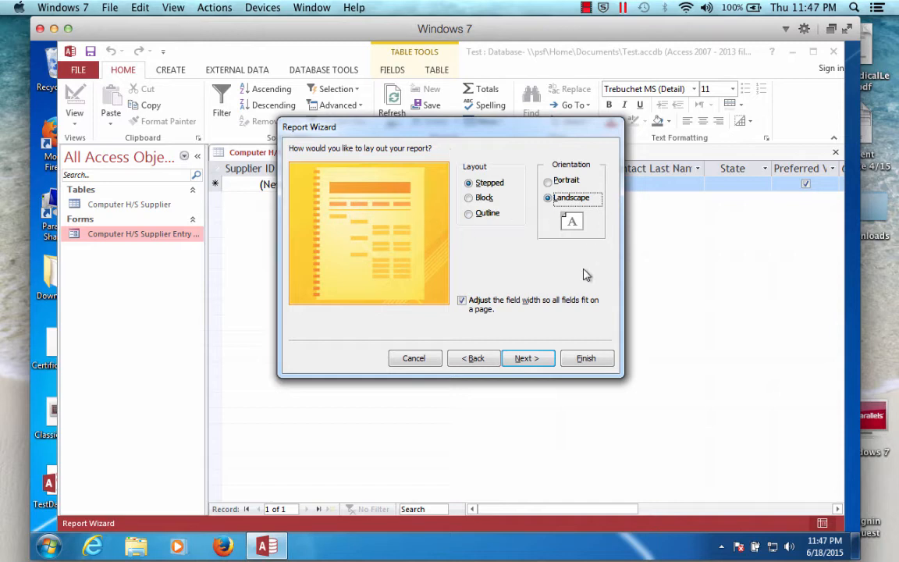
left_click(529, 360)
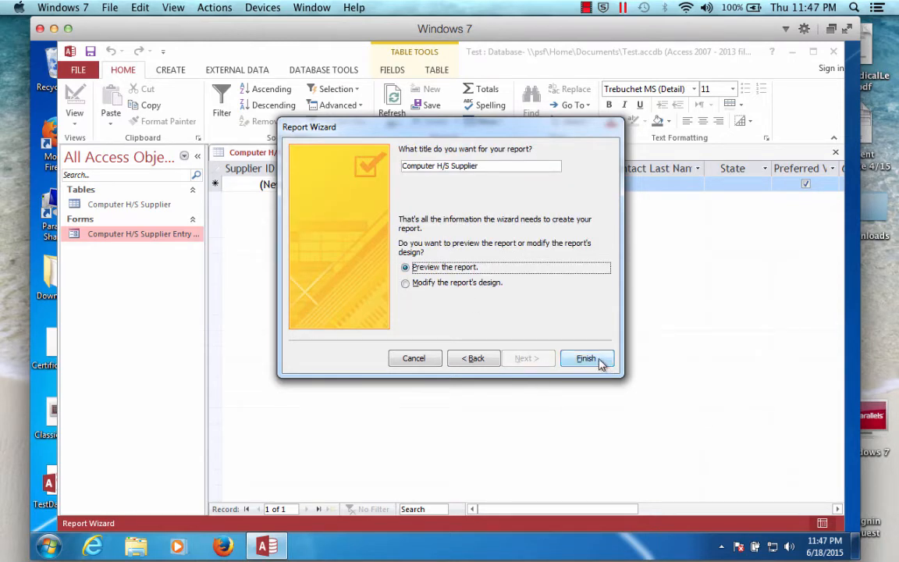
- Title the report "Computer H/S Supplier Report" and finish the wizard with the preview option
left_click(498, 166)
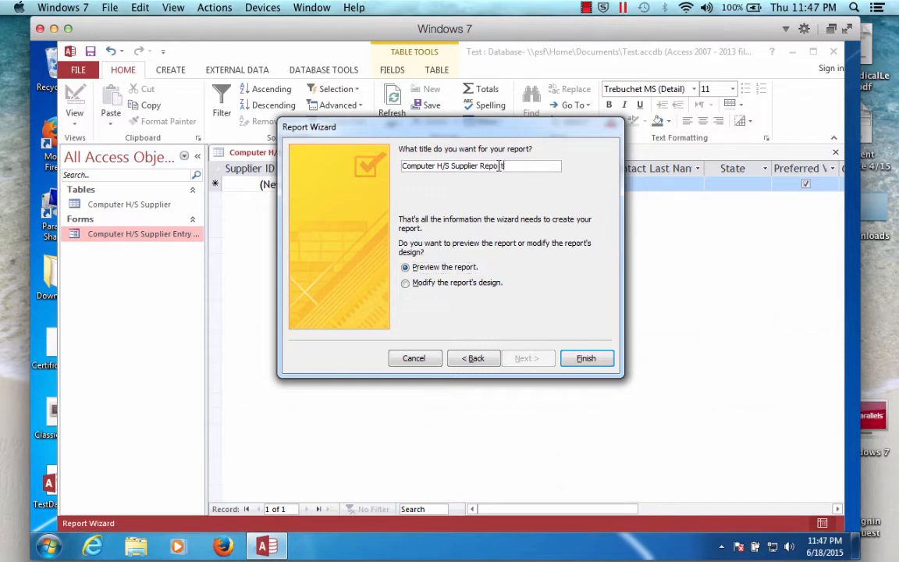
left_click(586, 359)
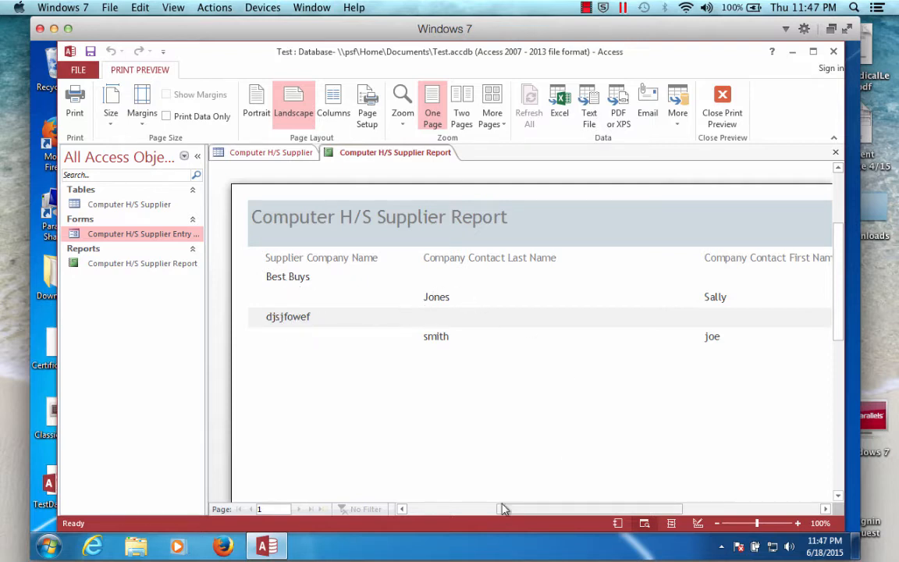
mouse_move(531, 508)
left_mouse_down()
mouse_move(607, 511)
mouse_move(508, 503)
mouse_move(544, 500)
left_mouse_up()
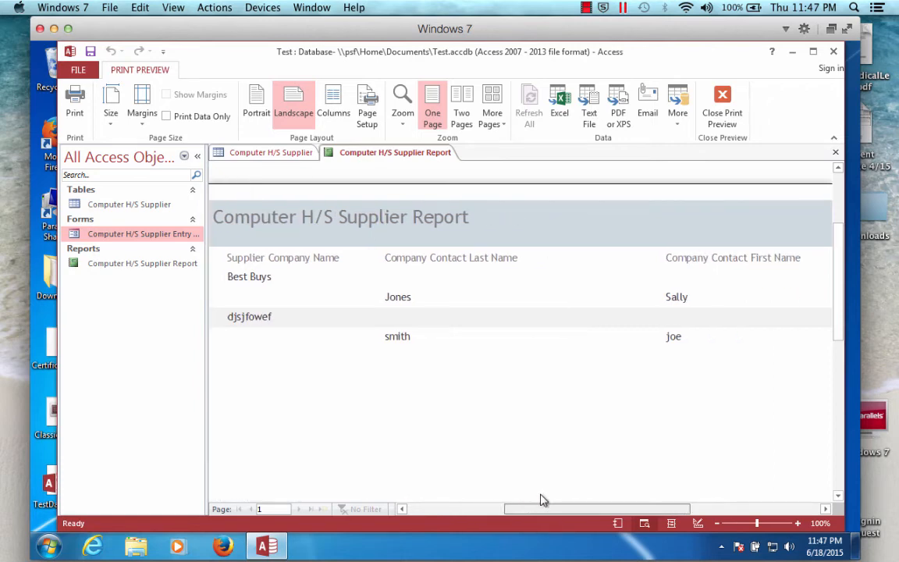
- Switch the report preview to portrait orientation shown as two pages
left_click(256, 115)
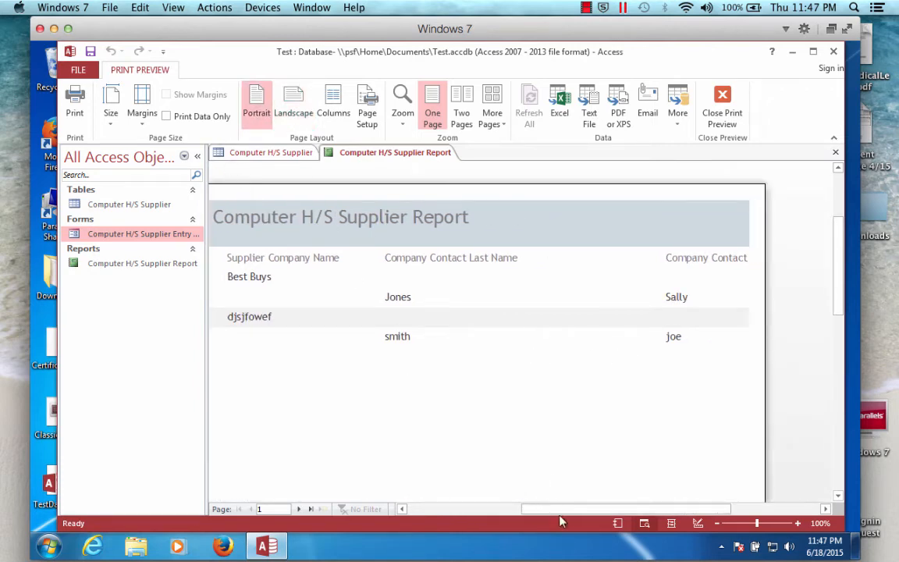
left_click_drag(564, 510, 498, 511)
left_click(471, 114)
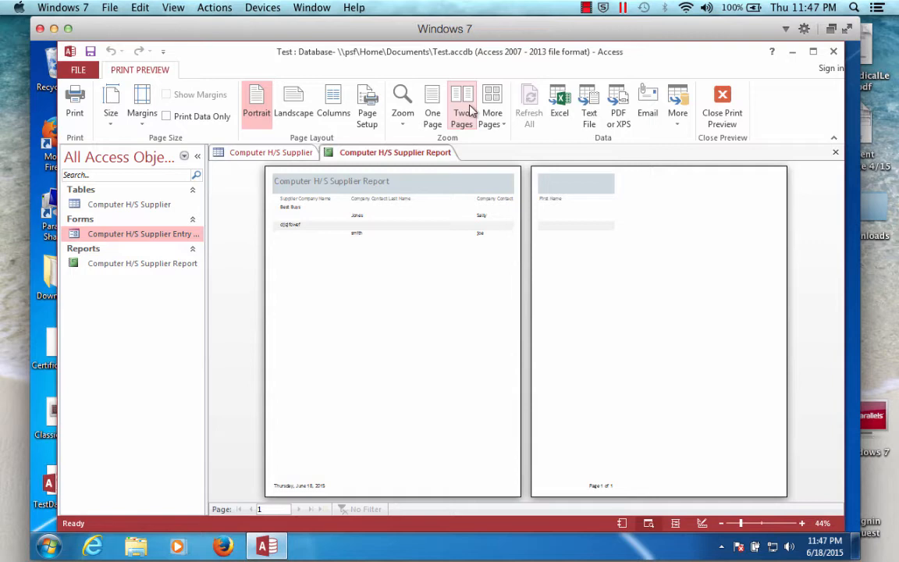
left_click(258, 107)
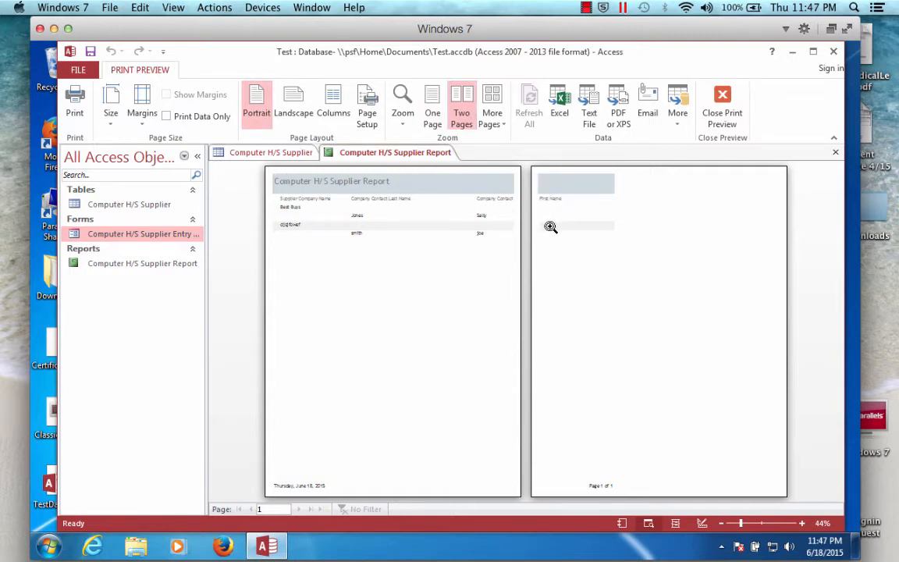
left_click(292, 100)
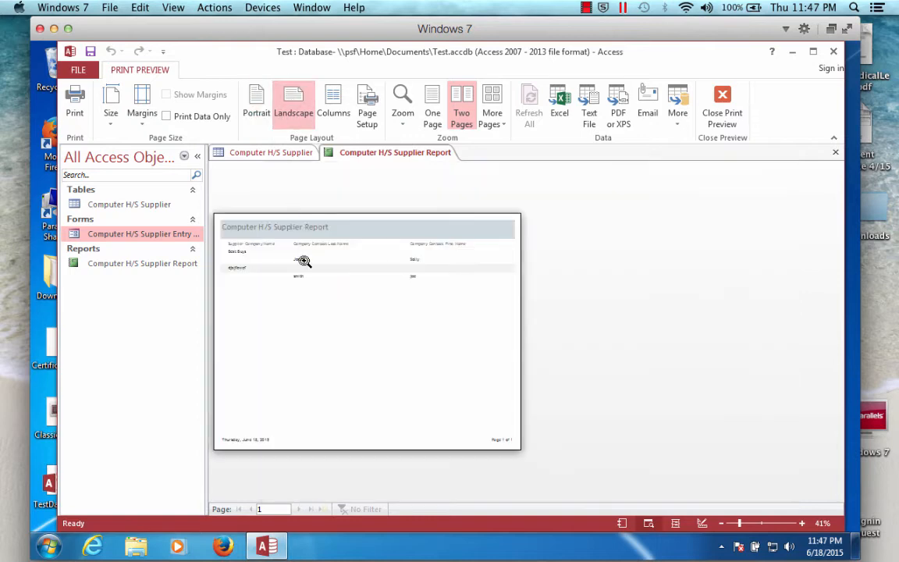
left_click(248, 100)
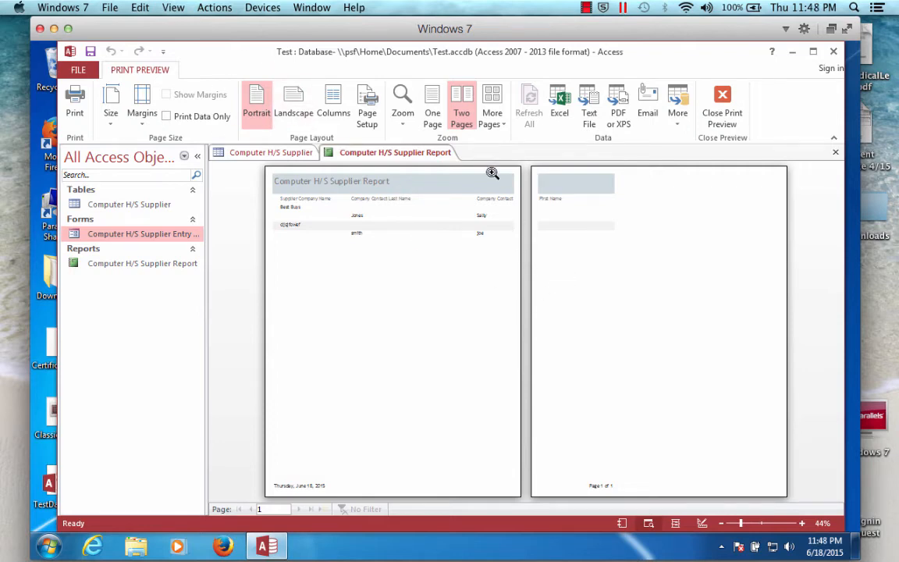
left_click(492, 108)
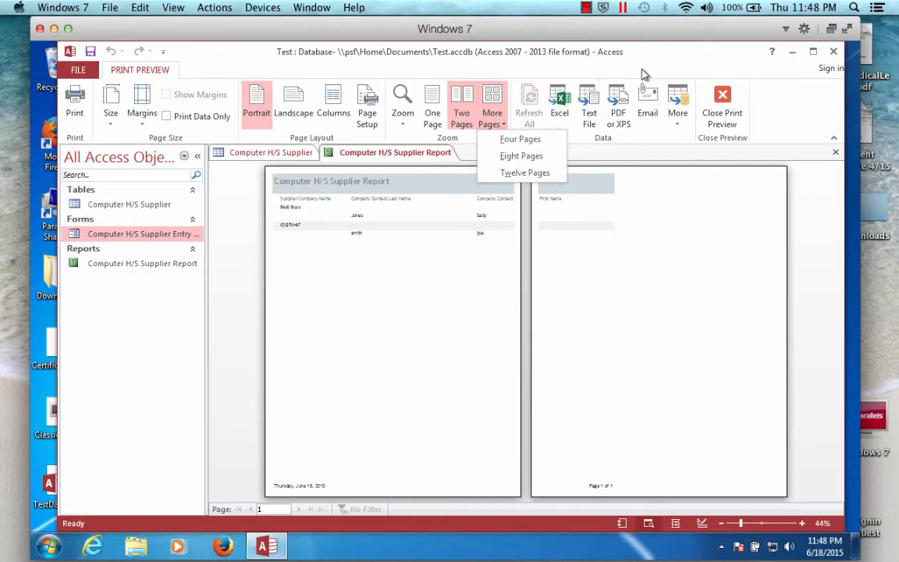
- Close the print preview and select the Supplier Company Name text box in the group header
left_click(722, 101)
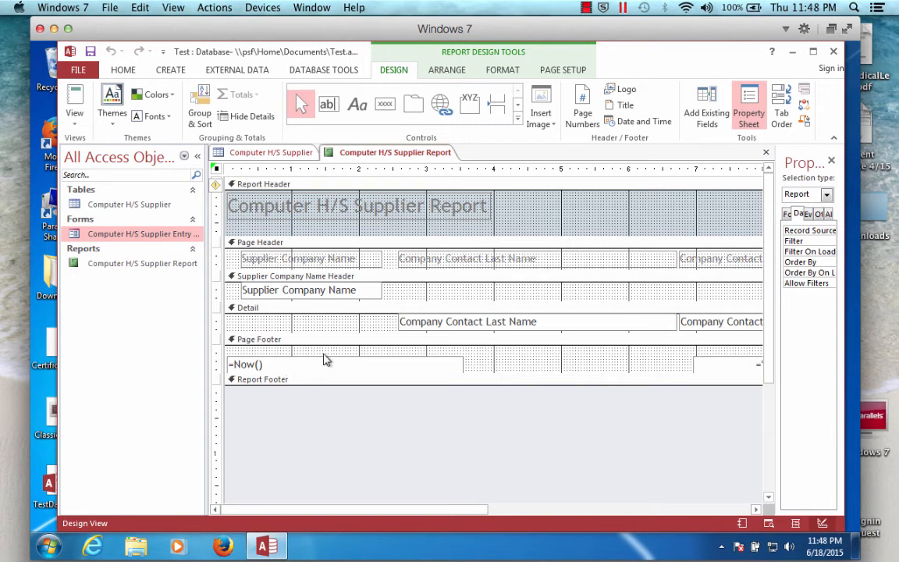
left_click(292, 259)
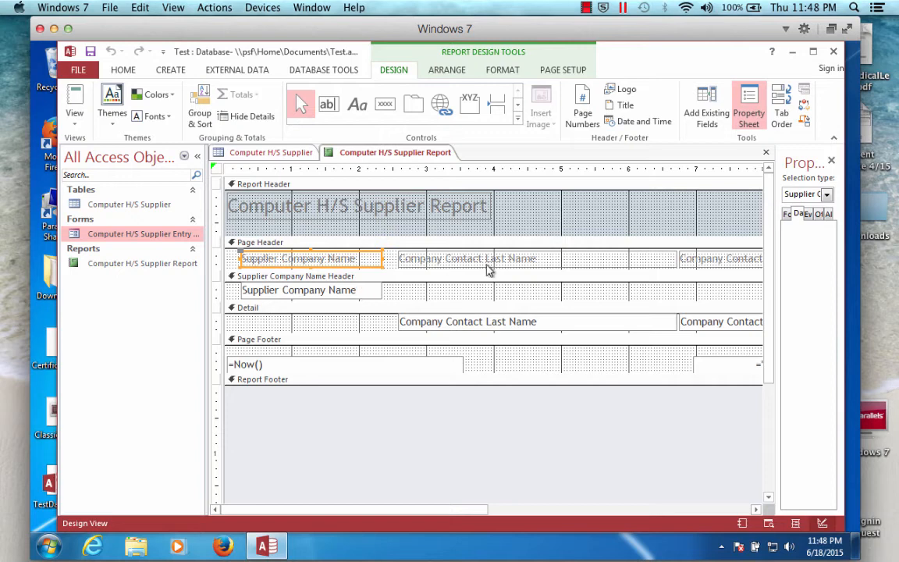
left_click(370, 290)
left_click(369, 290)
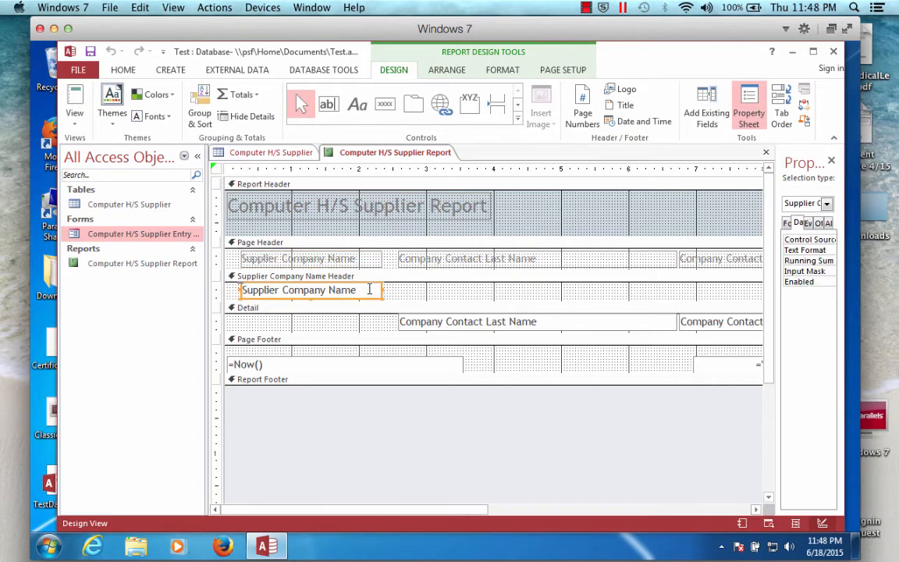
left_click(361, 259)
left_click(357, 291)
- Try changing the text box's control source to Company Contact First Name, then set it back to Supplier Company Name
left_click_drag(61, 200, 33, 190)
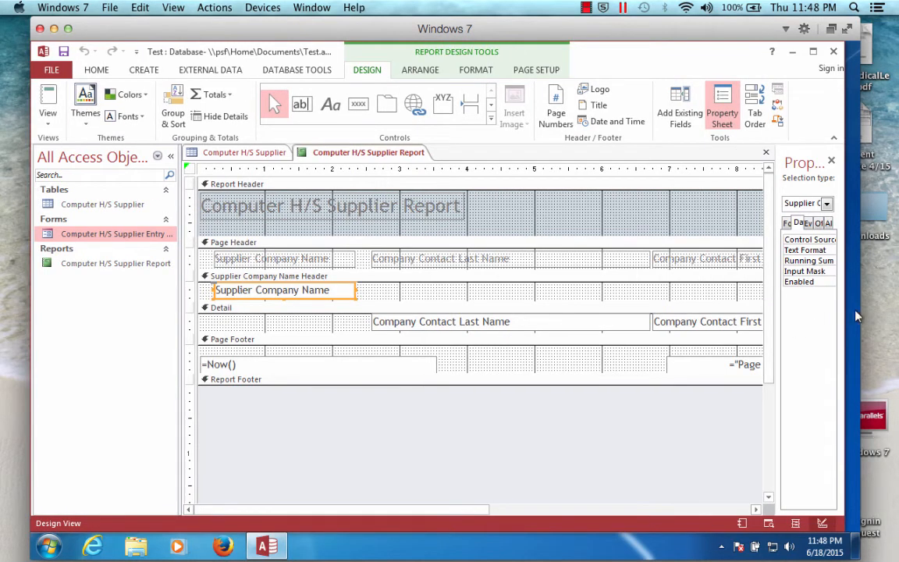
left_click_drag(843, 316, 856, 311)
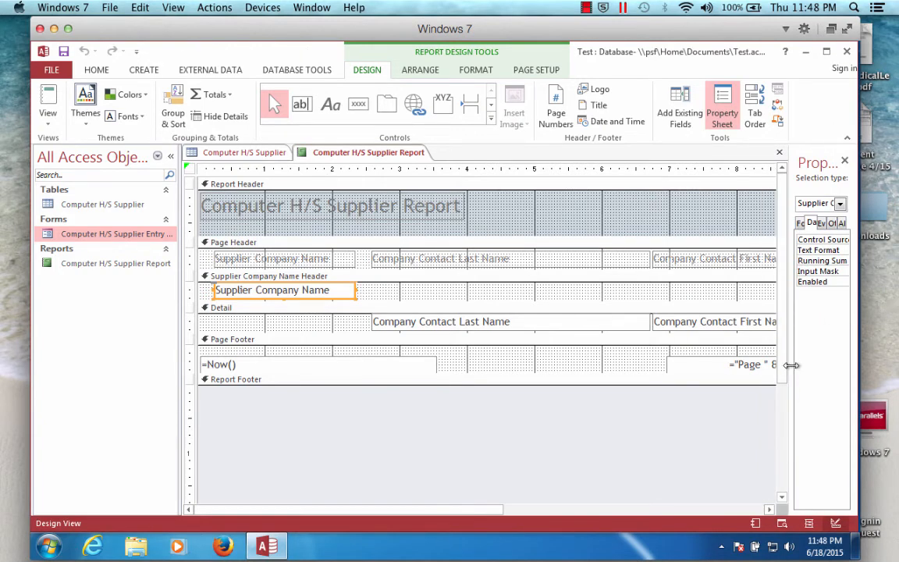
left_click_drag(792, 364, 641, 358)
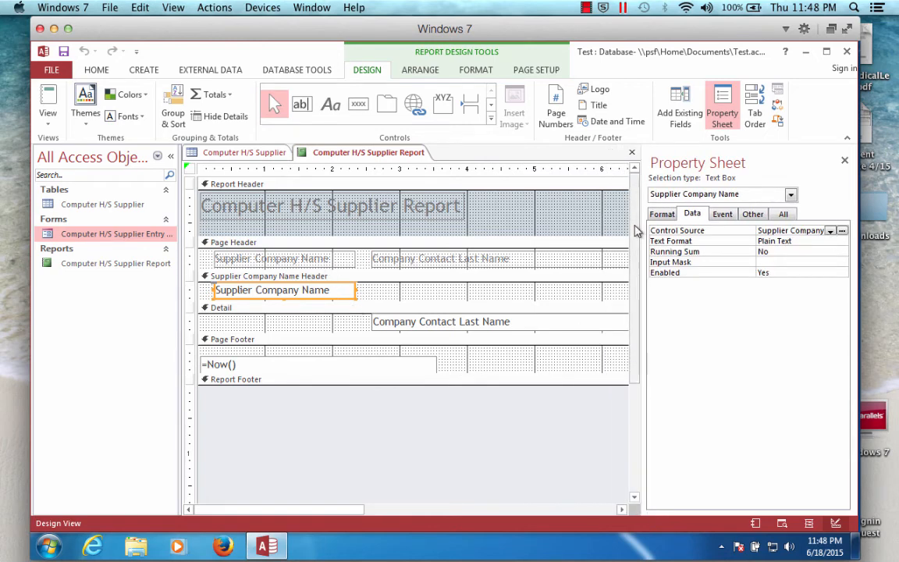
left_click(831, 231)
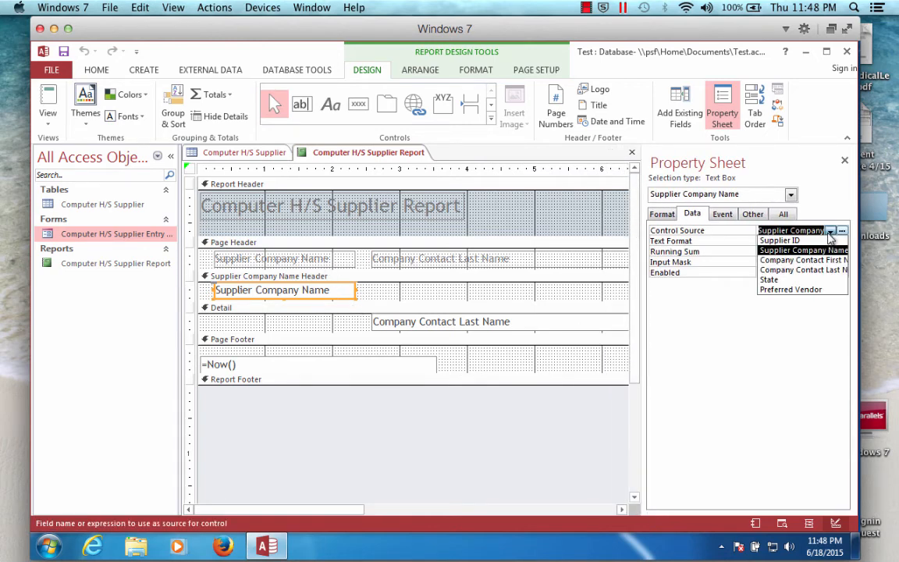
left_click(791, 260)
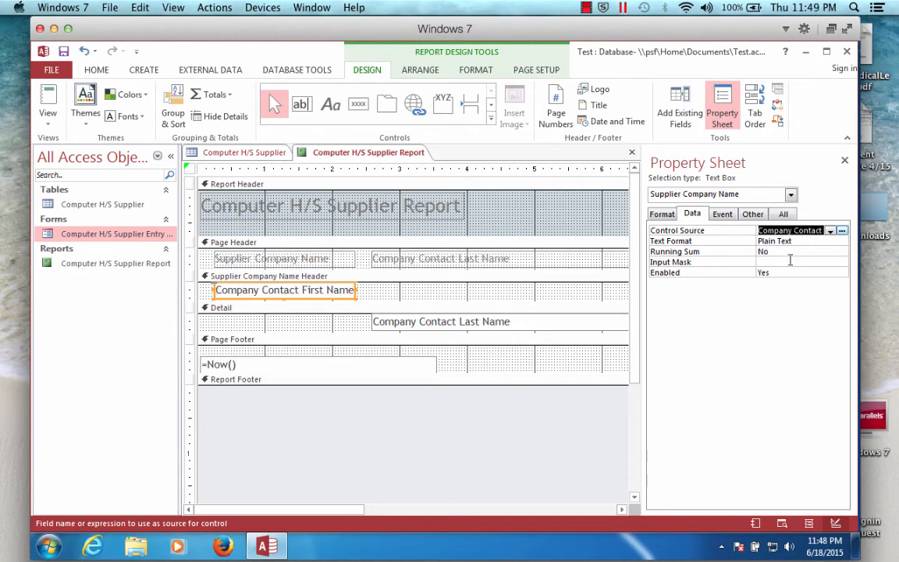
left_click(831, 231)
left_click(725, 250)
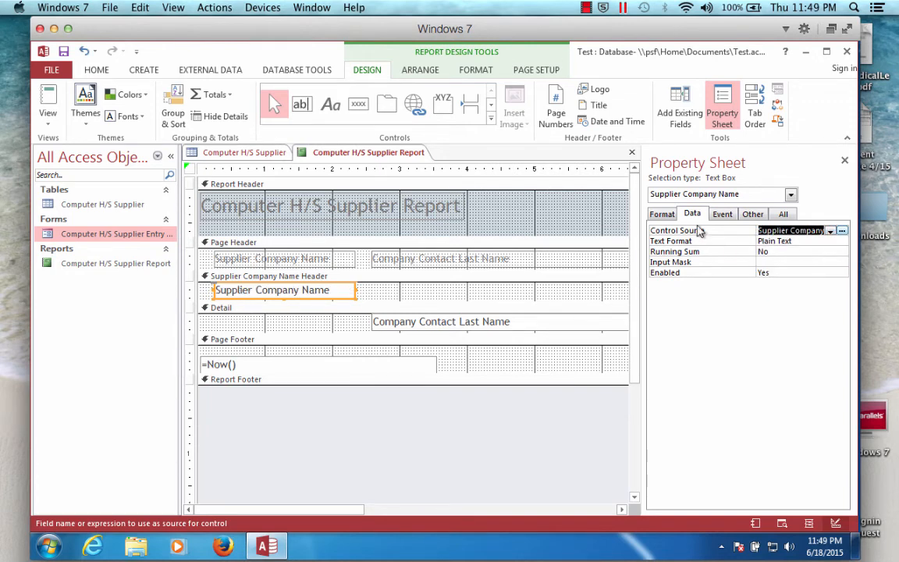
- Inspect the Supplier Company Name text box's Format and Data properties
left_click(791, 196)
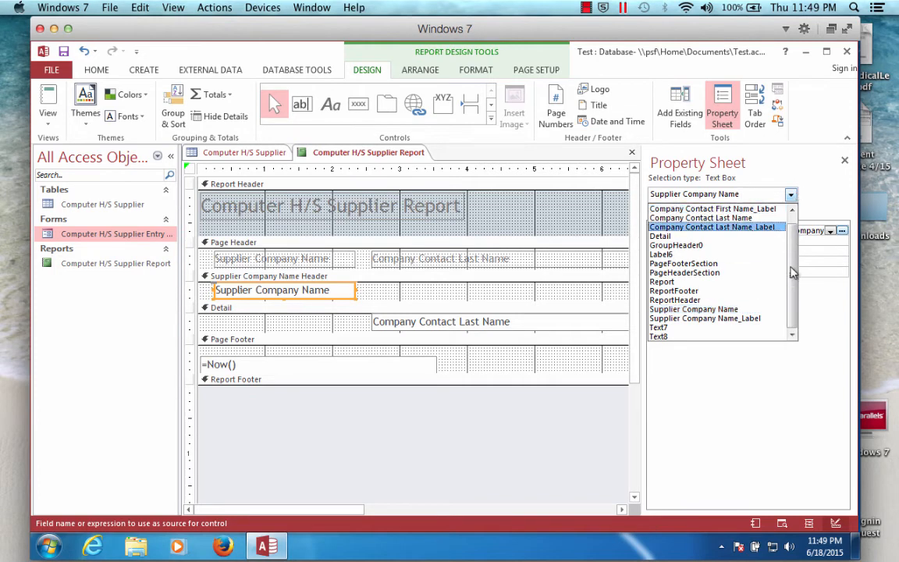
left_click(716, 148)
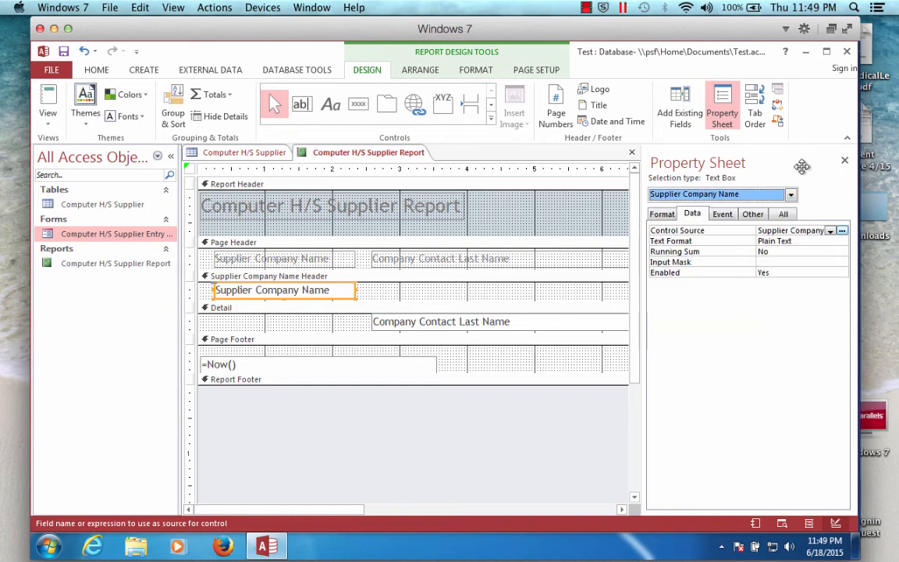
left_click(662, 214)
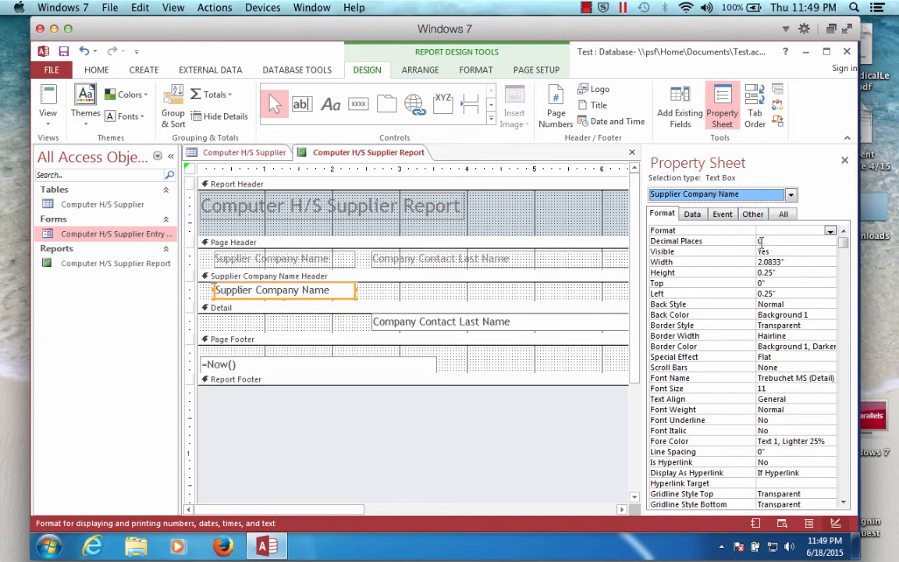
left_click(702, 215)
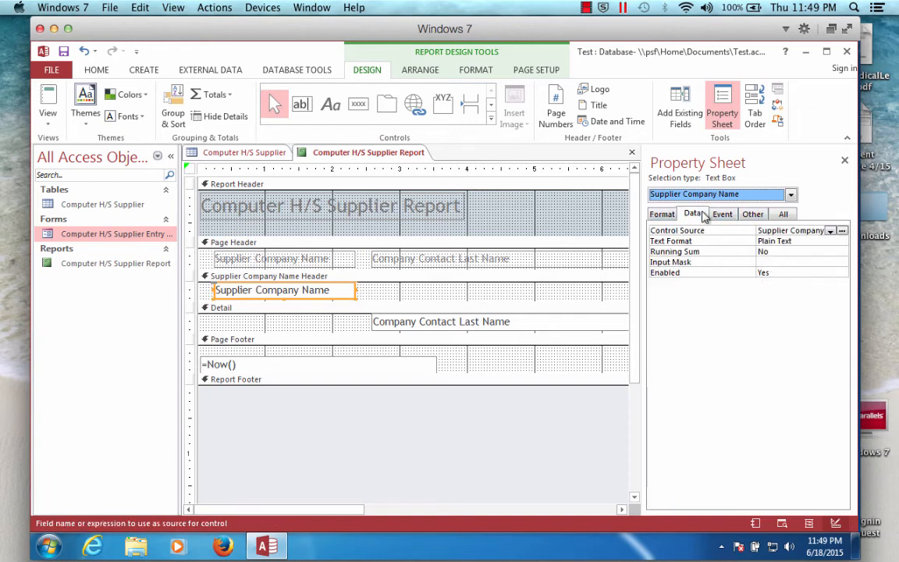
left_click(831, 231)
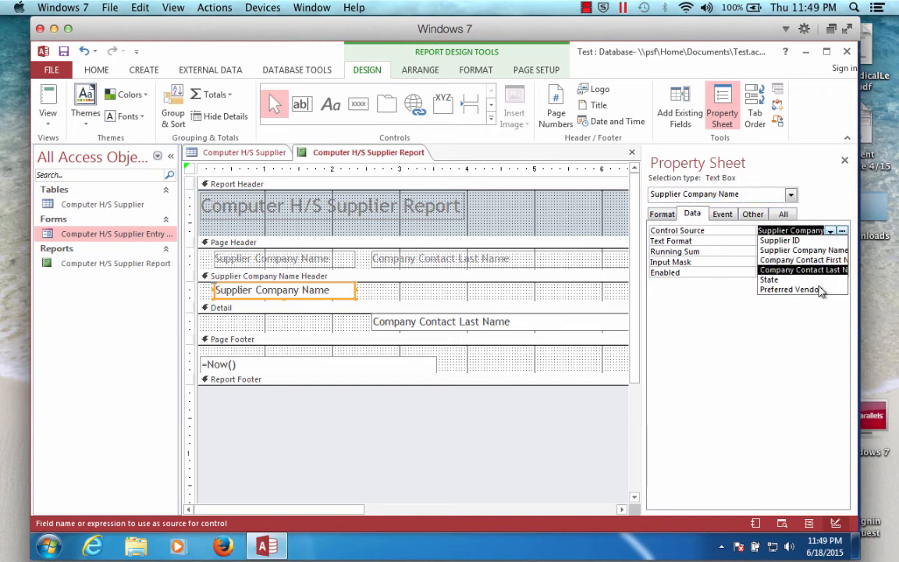
left_click(797, 383)
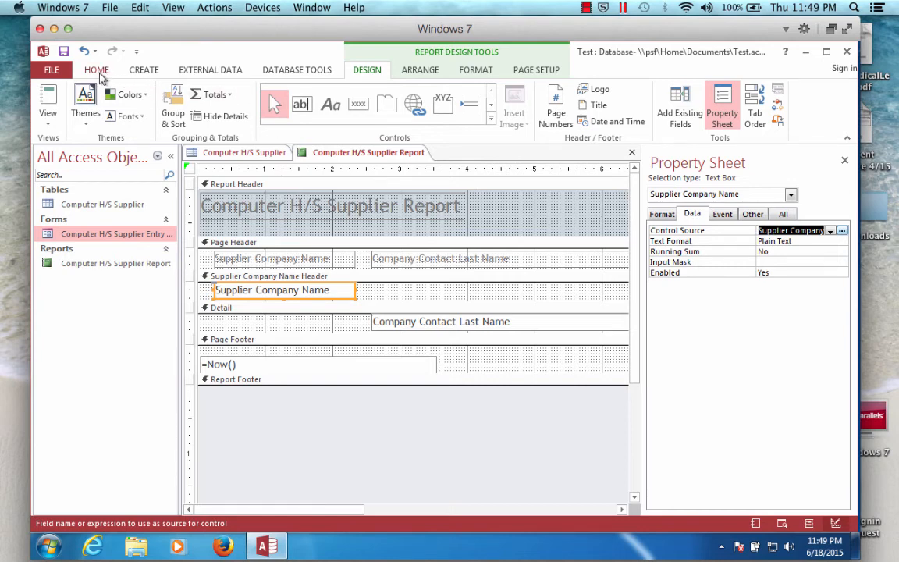
- Close the Computer H/S Supplier Report design view, saving its changes
left_click(248, 151)
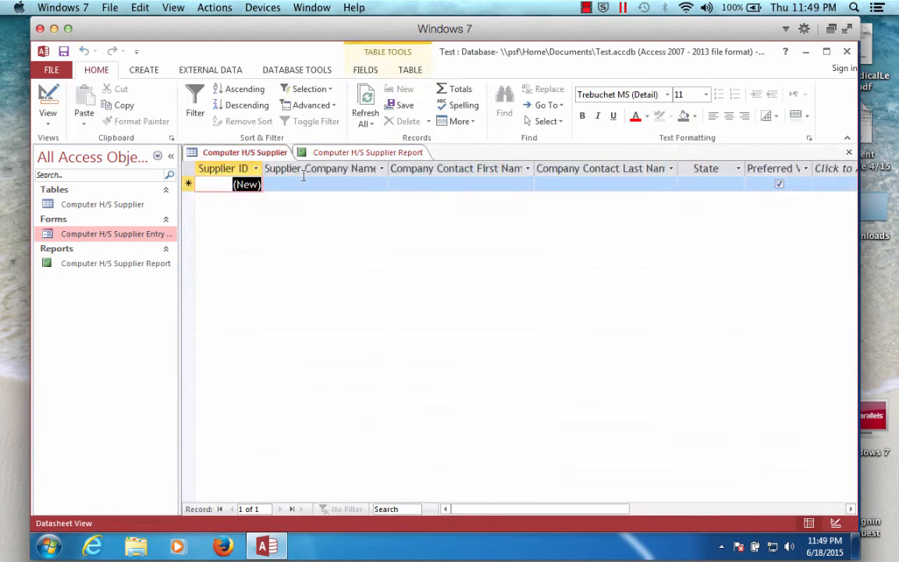
left_click(402, 152)
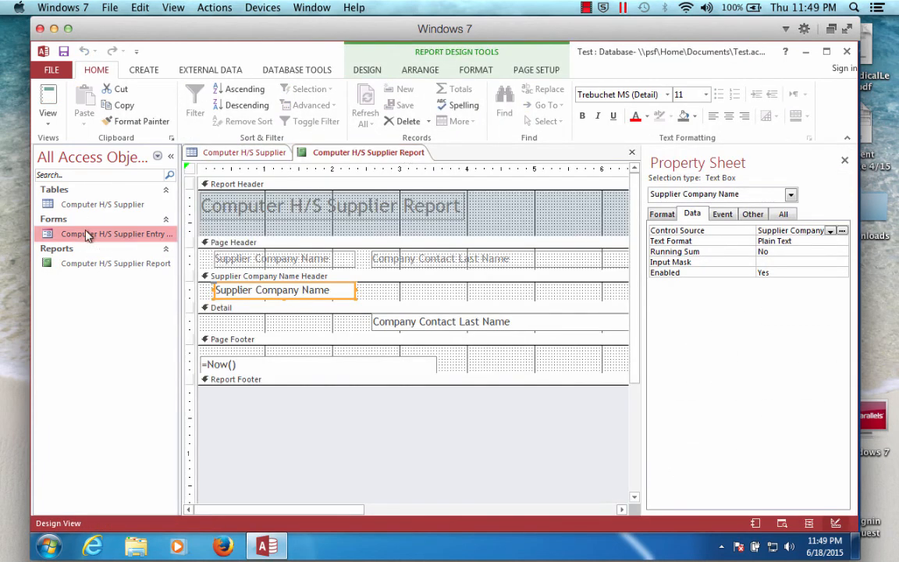
left_click(633, 153)
left_click(393, 332)
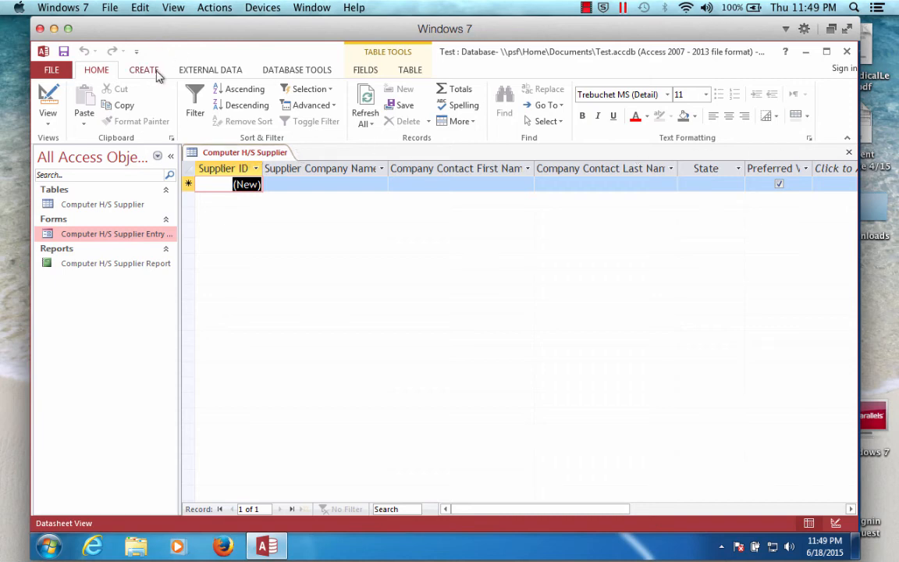
- Close the Computer H/S Supplier table, saving its layout changes
left_click(91, 203)
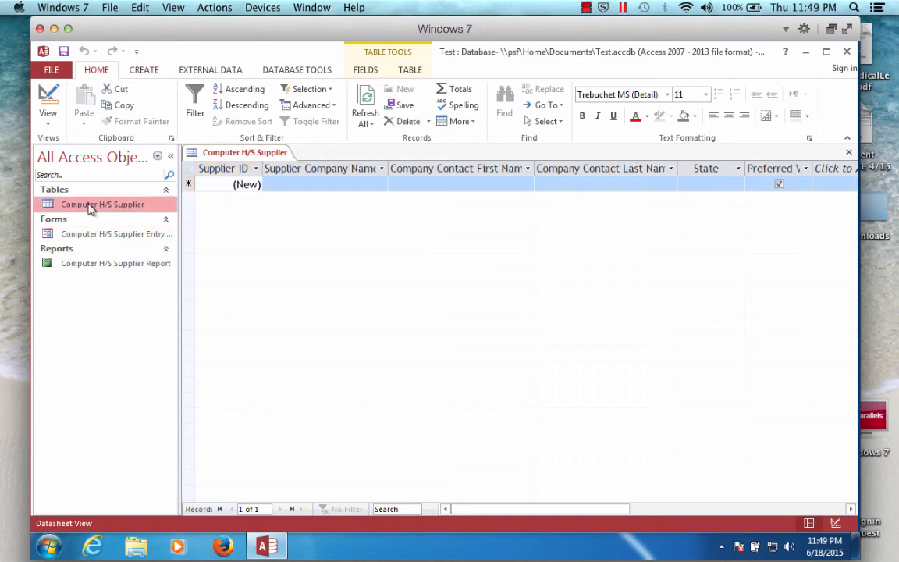
left_click(848, 152)
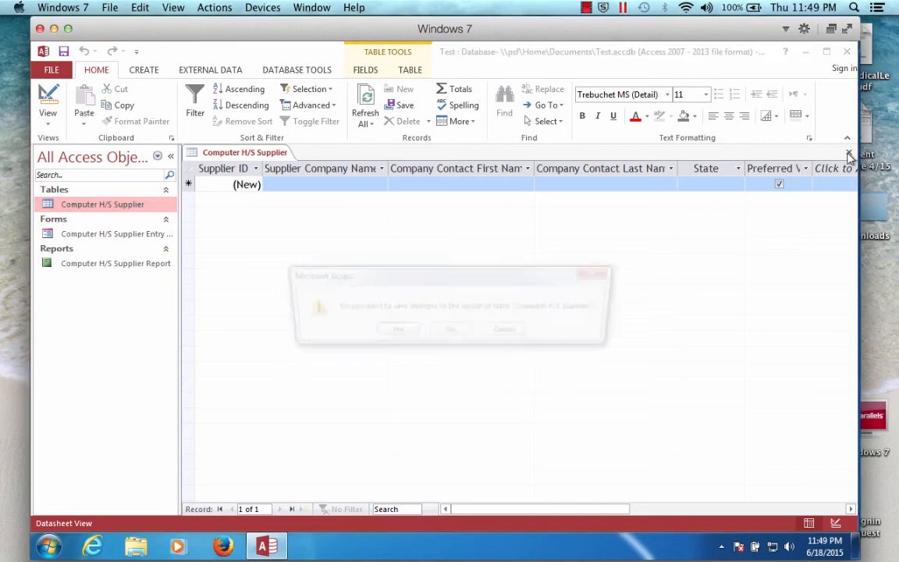
left_click(410, 333)
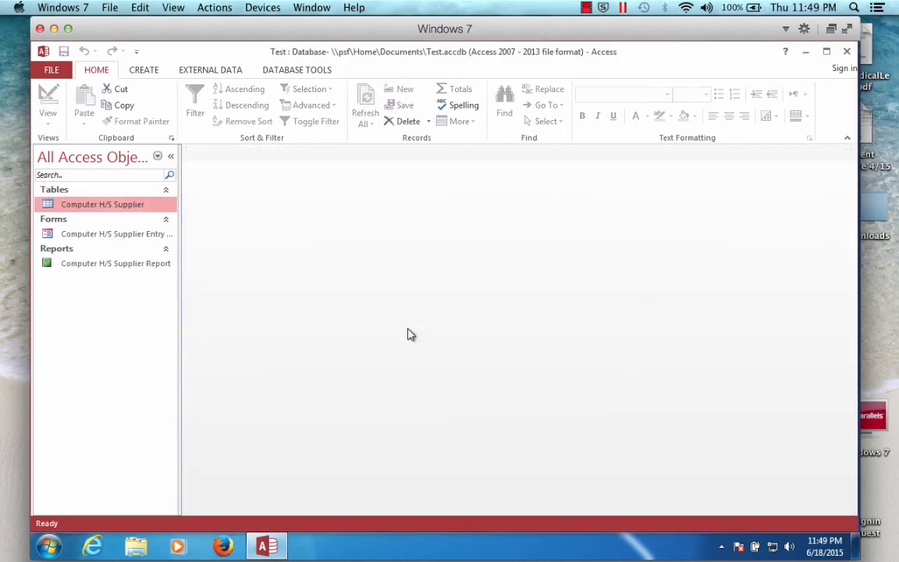
- Open the Computer H/S Supplier table and add a record for Circuit City with the contact's first and last name, state IA, and Preferred Vendor unchecked
double_click(68, 200)
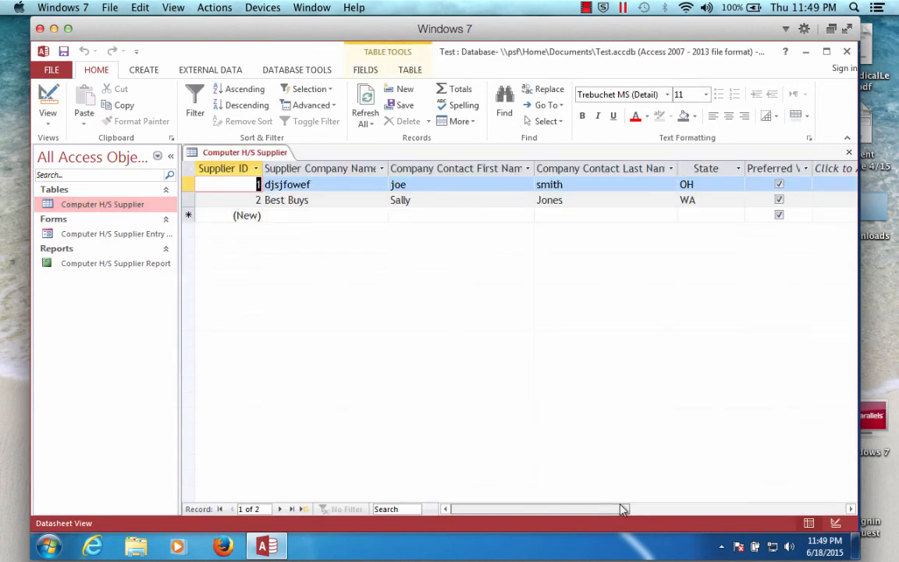
left_click_drag(622, 508, 493, 515)
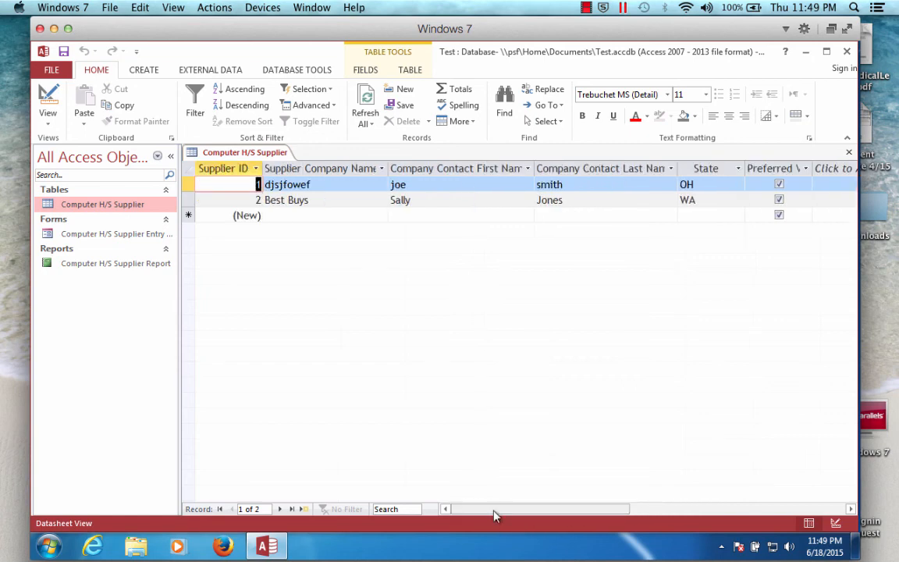
left_click(308, 218)
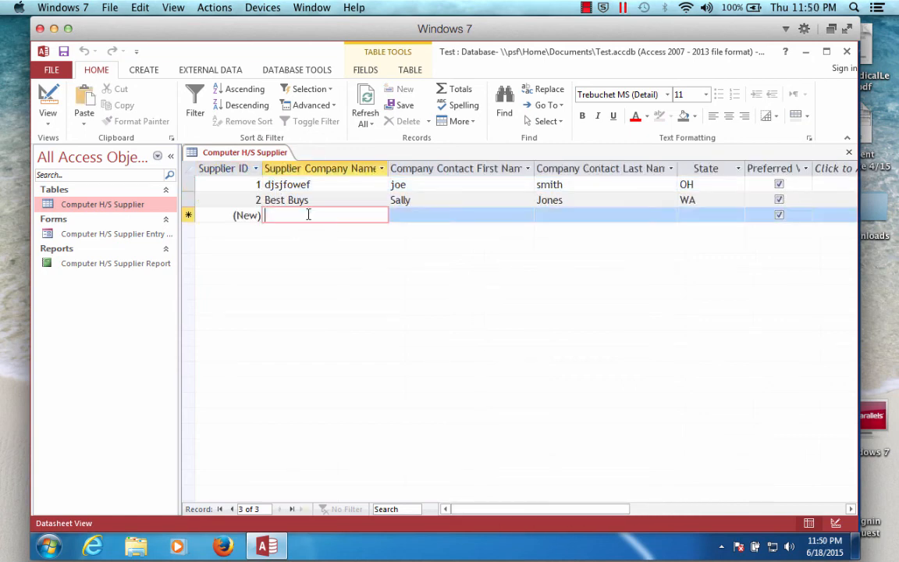
type("Circuit")
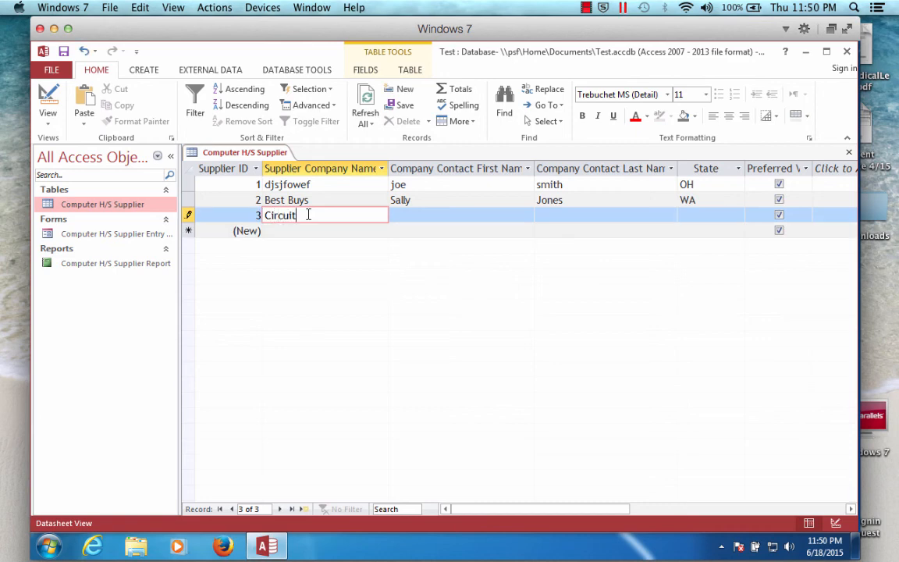
key("Tab")
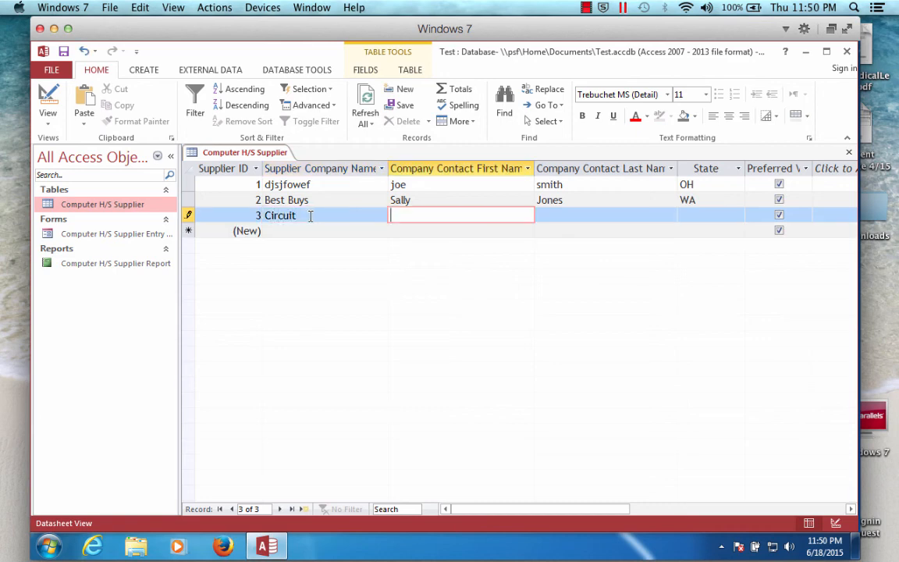
left_click(310, 216)
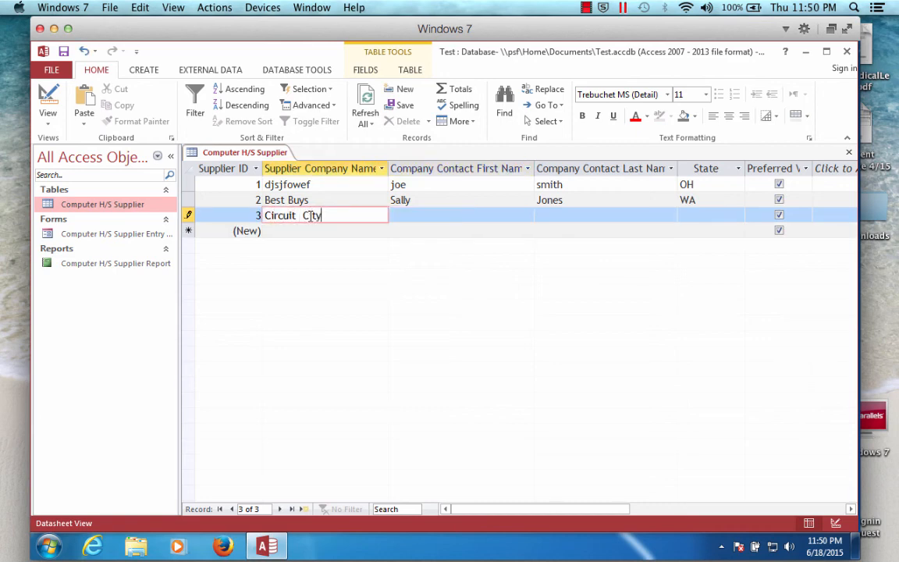
key("Tab")
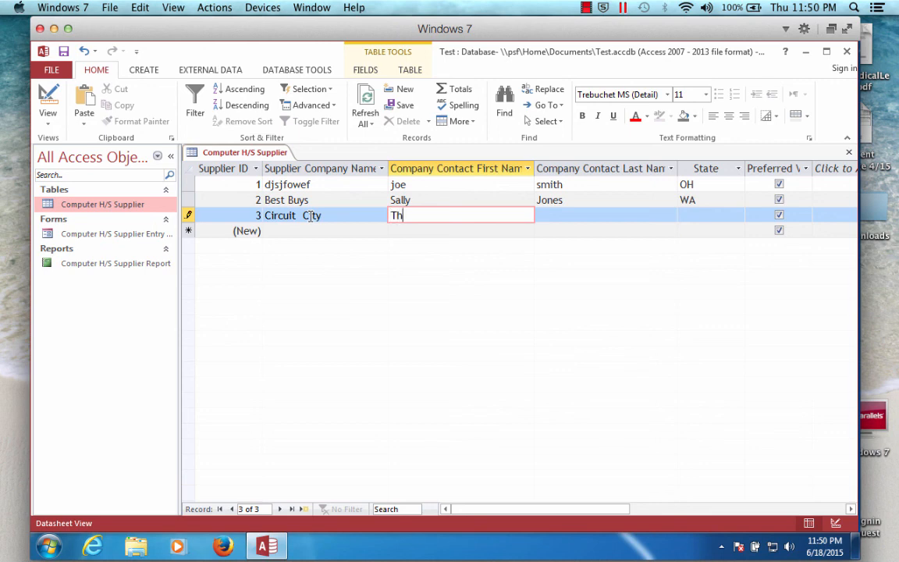
key("Tab")
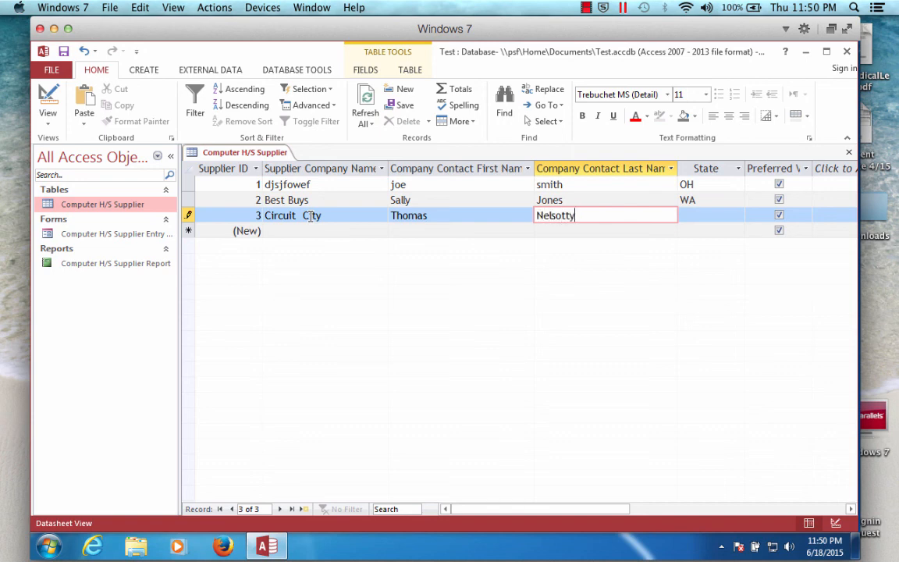
key("Tab")
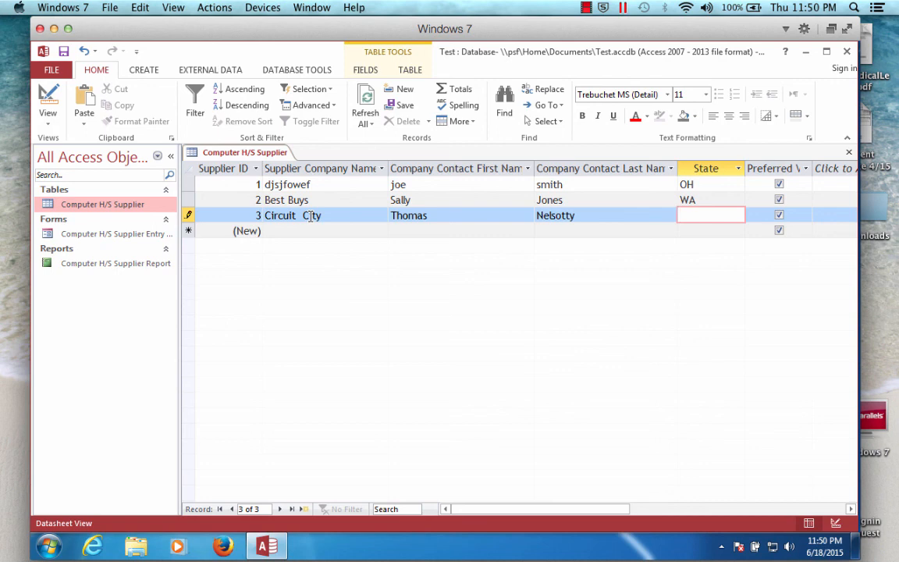
key("Tab")
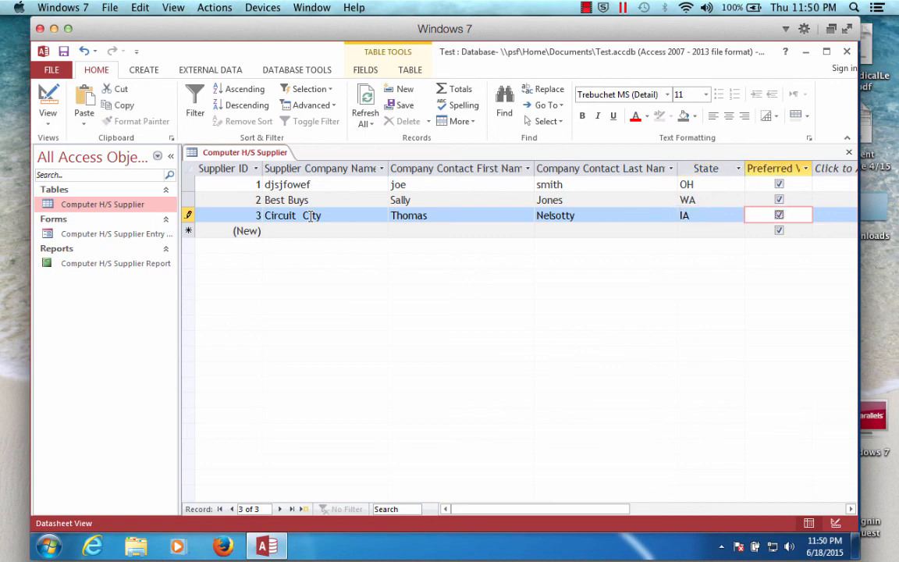
left_click(778, 217)
- Close the Computer H/S Supplier table
left_click(120, 238)
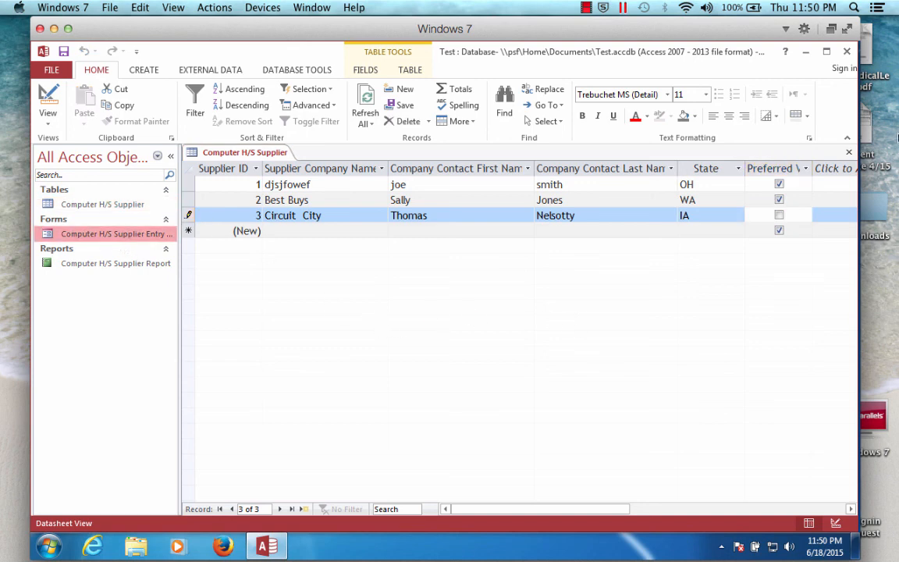
left_click(849, 153)
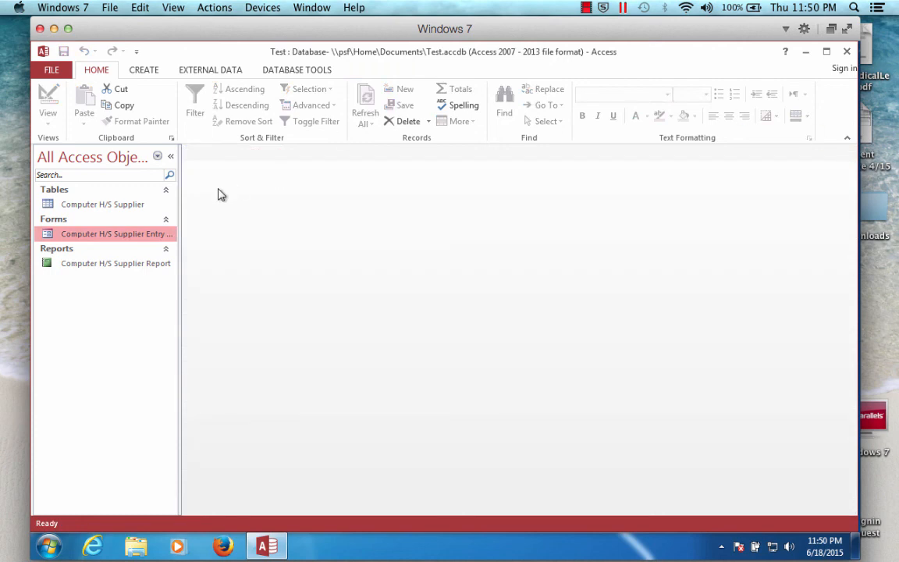
- Open the Computer H/S Supplier Entry Form and browse to the last record
double_click(76, 233)
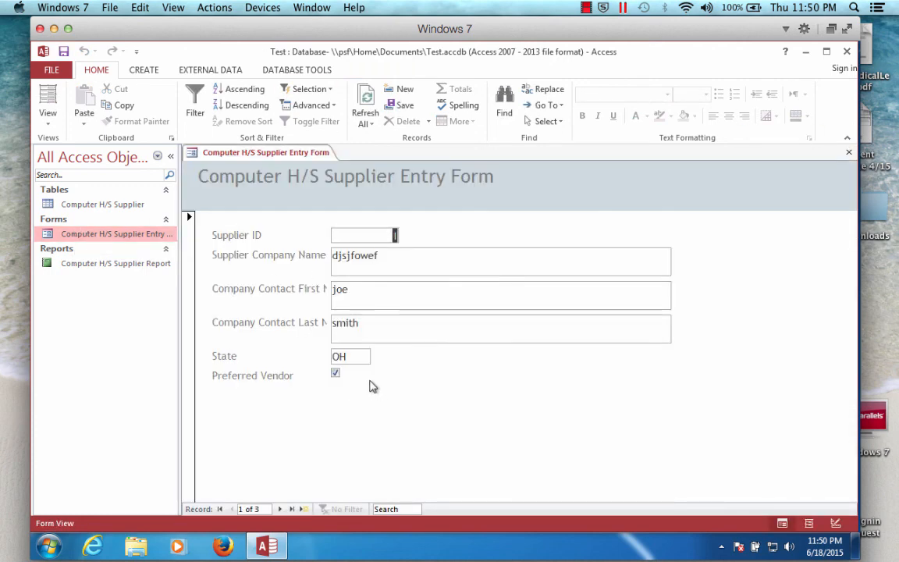
left_click(294, 509)
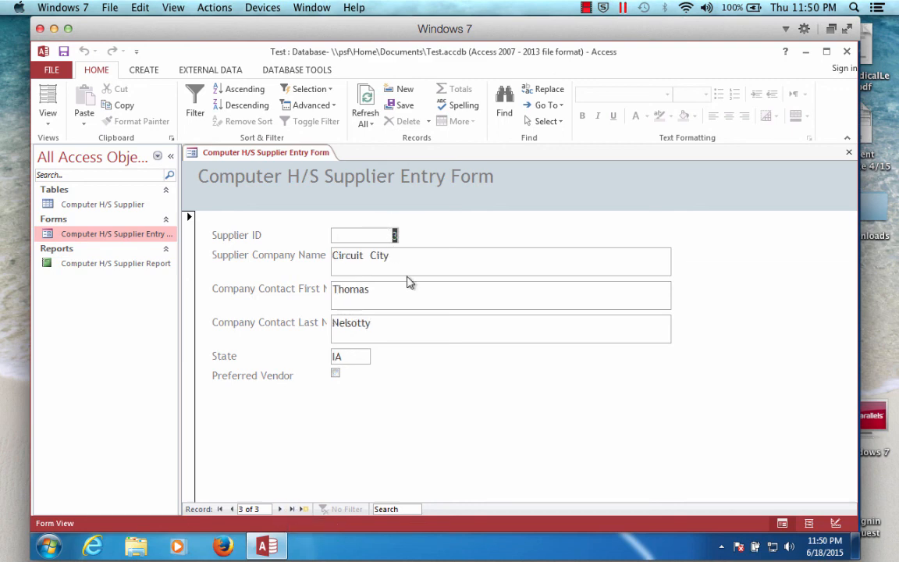